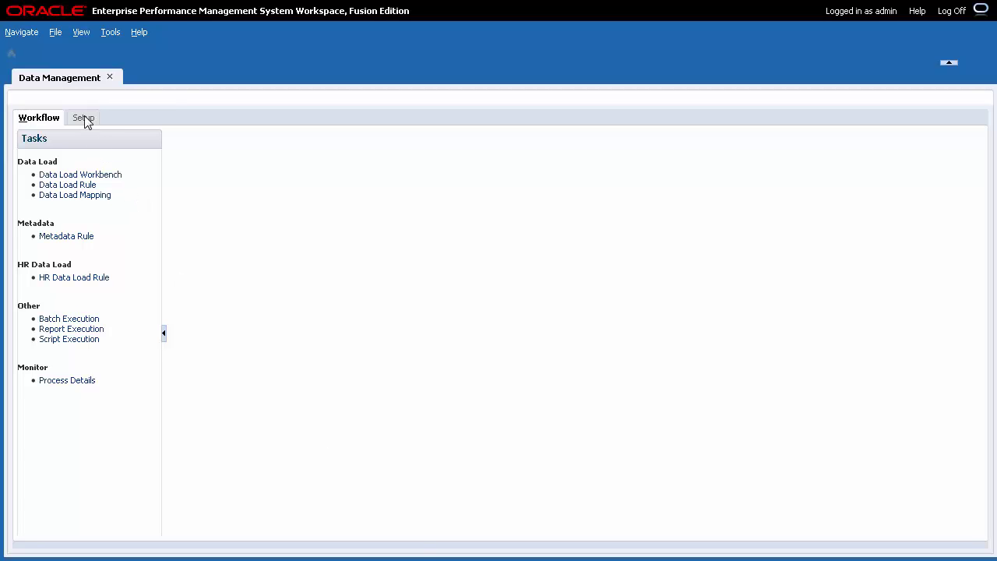
Show the Setup task list in Data Management
{"action": "left_click", "coordinate": [83, 118]}
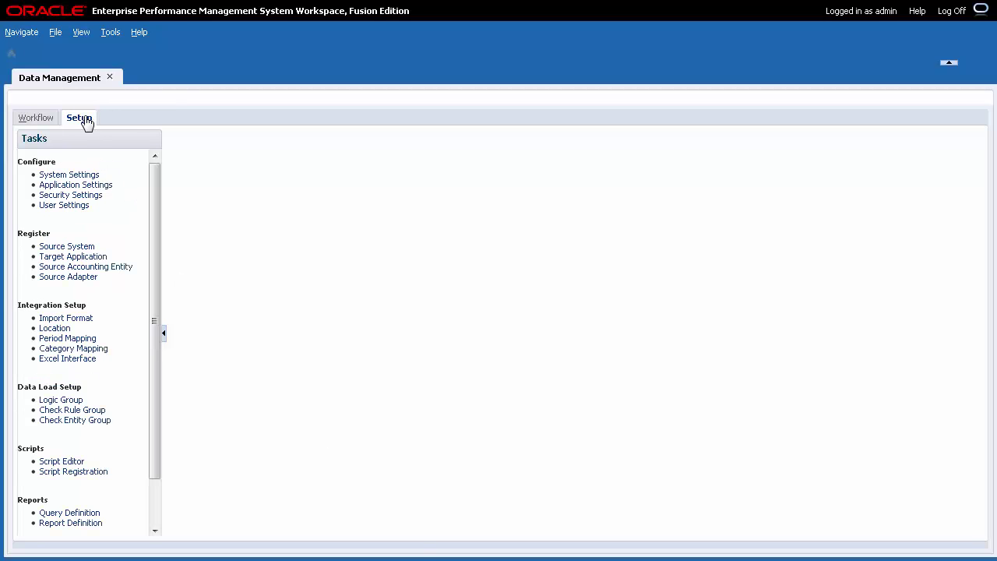
On the Target Application page, add a Custom Application target and name it TS-HFM-JNL
{"action": "left_click", "coordinate": [101, 258]}
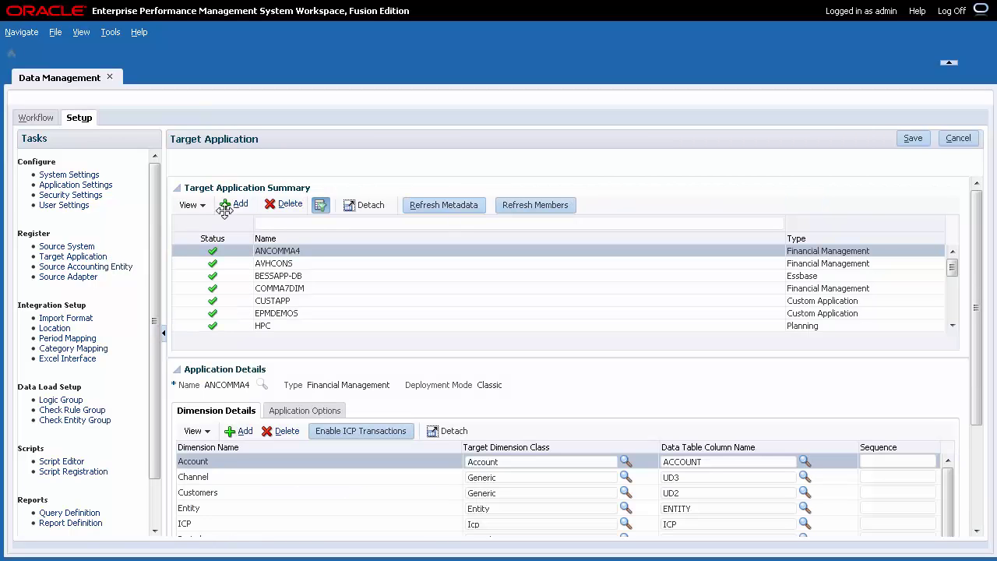
{"action": "left_click", "coordinate": [236, 207]}
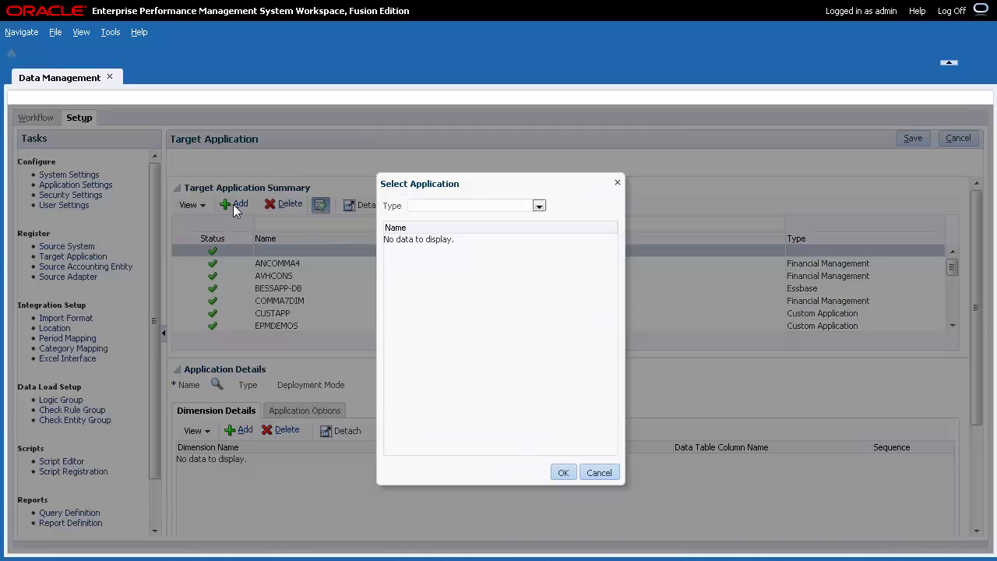
{"action": "left_click", "coordinate": [537, 207]}
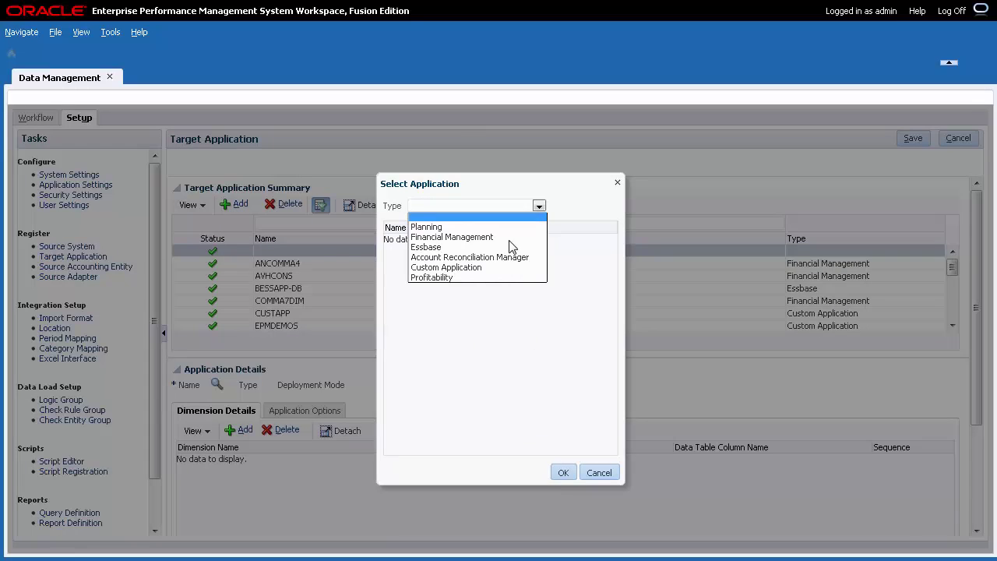
{"action": "left_click", "coordinate": [495, 268]}
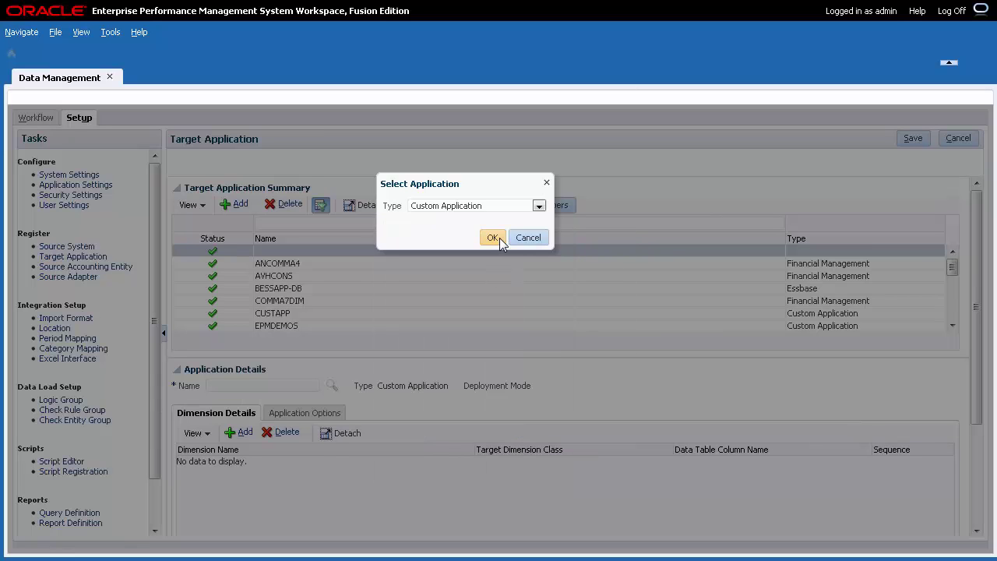
{"action": "left_click", "coordinate": [499, 237]}
{"action": "scroll", "coordinate": [978, 481], "scroll_direction": "down", "scroll_amount": 3}
{"action": "type", "text": "TS"}
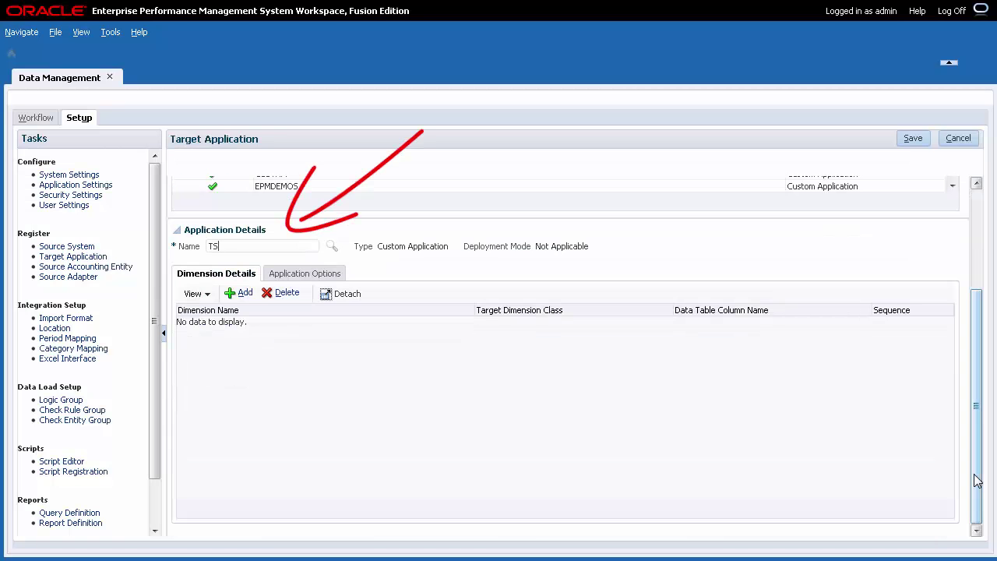
{"action": "type", "text": "-HFM-JNL"}
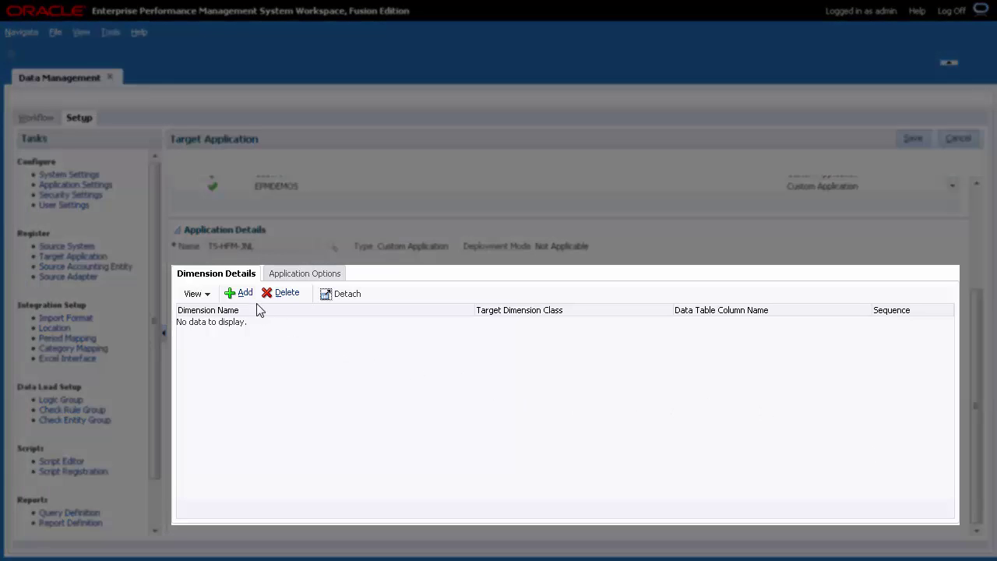
Add a new dimension row to TS-HFM-JNL's Dimension Details
{"action": "left_click", "coordinate": [248, 297]}
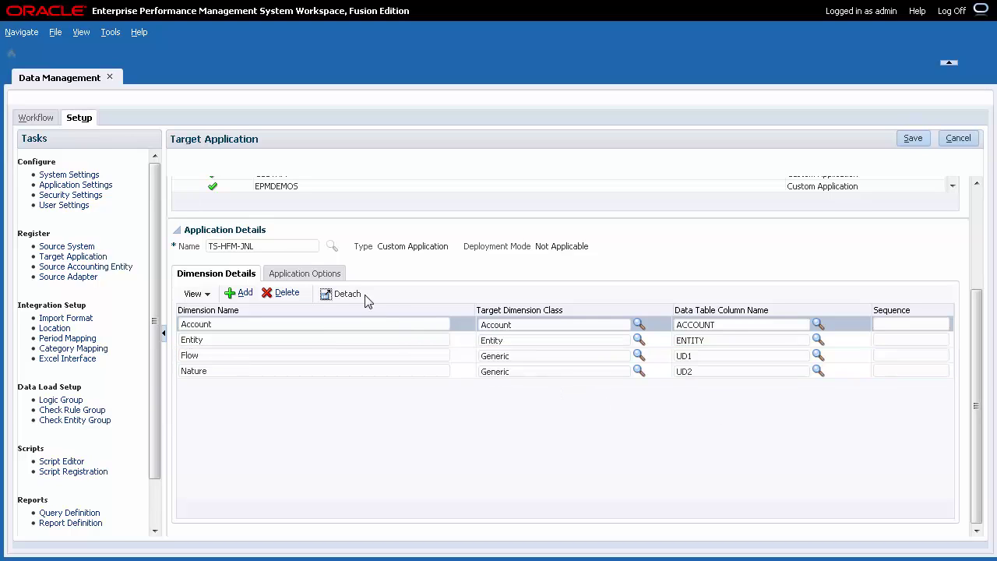
Set Enable export to file to Yes under Application Options and save TS-HFM-JNL
{"action": "left_click", "coordinate": [332, 279]}
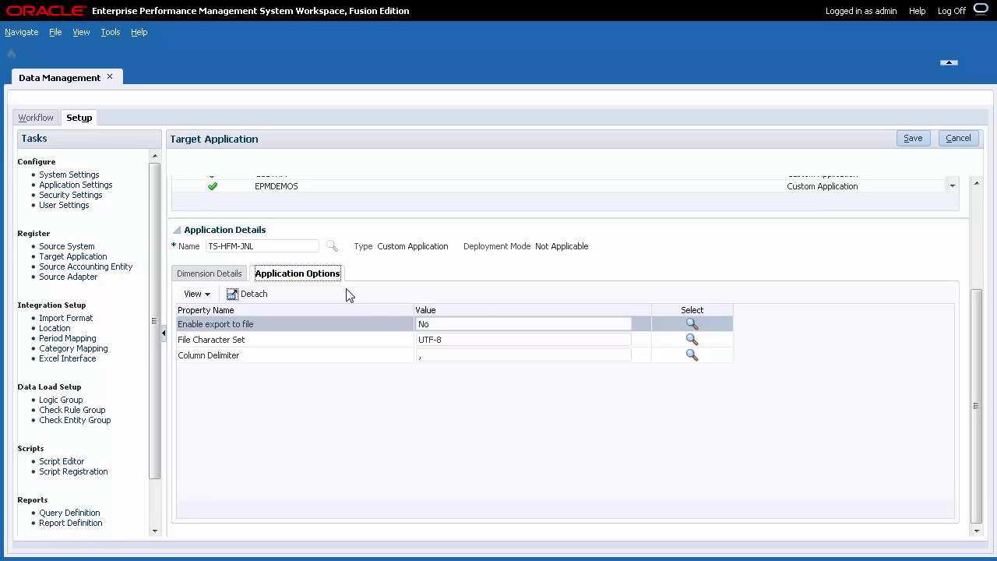
{"action": "left_click", "coordinate": [452, 324]}
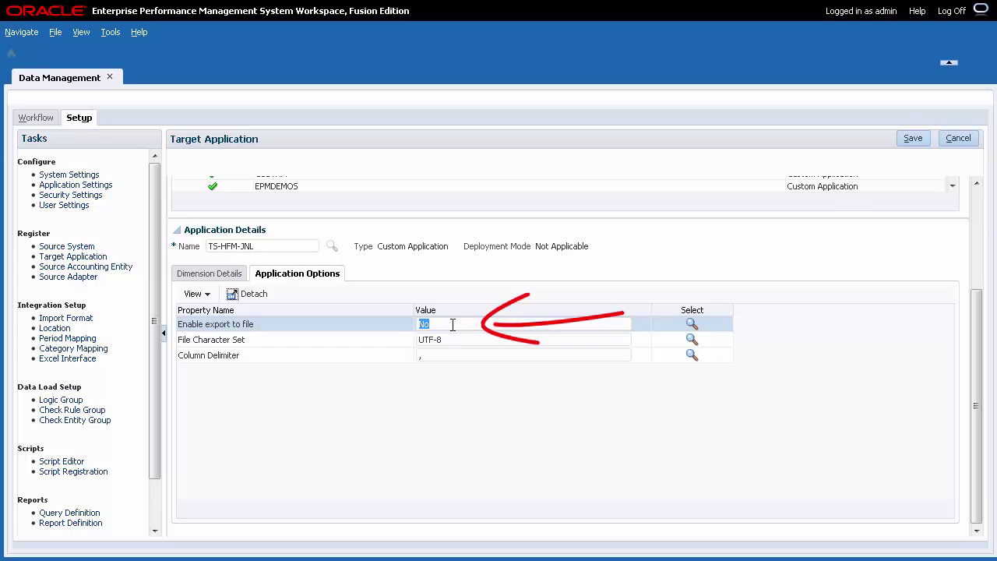
{"action": "type", "text": "Yes"}
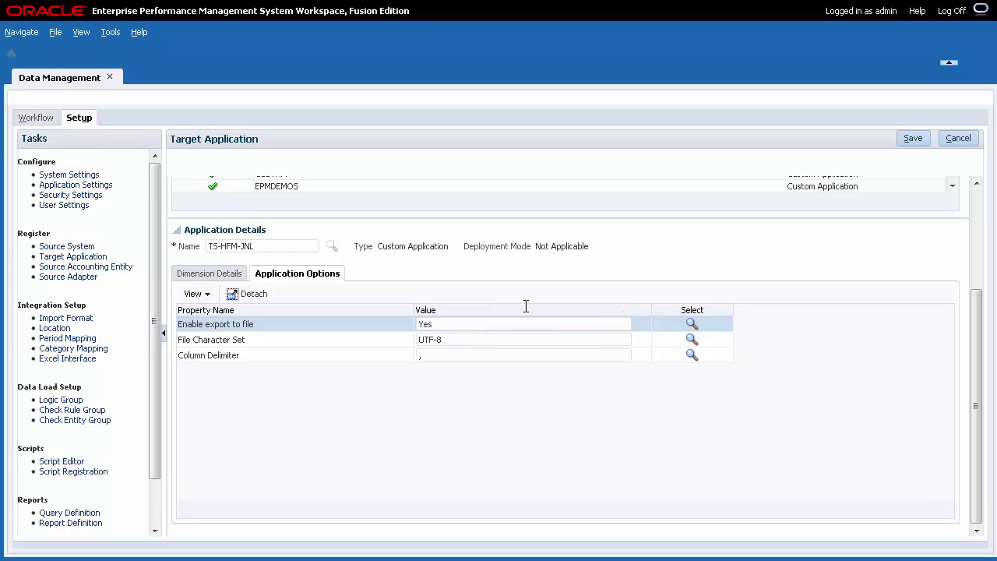
{"action": "left_click", "coordinate": [913, 140]}
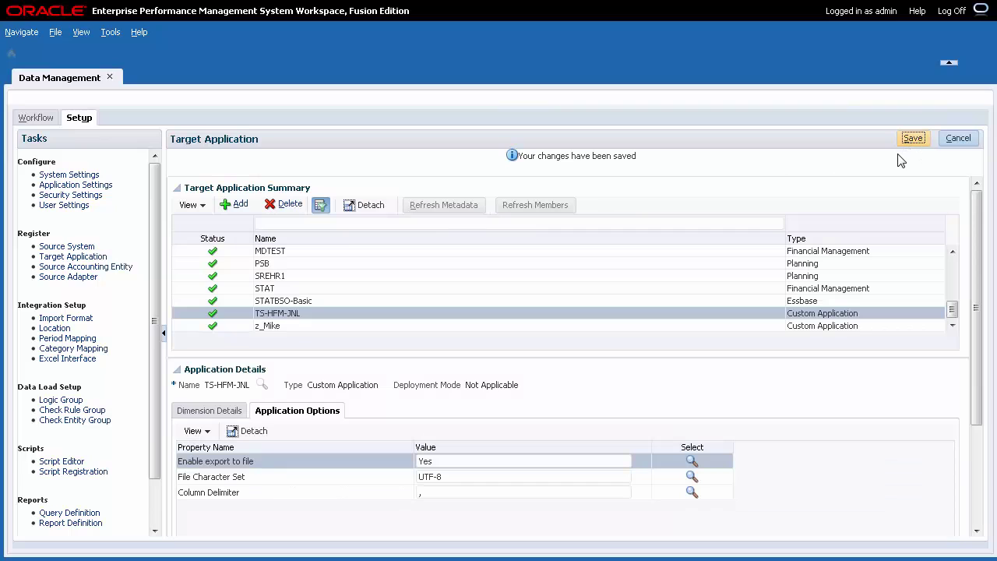
Add a new import format named TS-HFM-JNL
{"action": "left_click", "coordinate": [86, 323]}
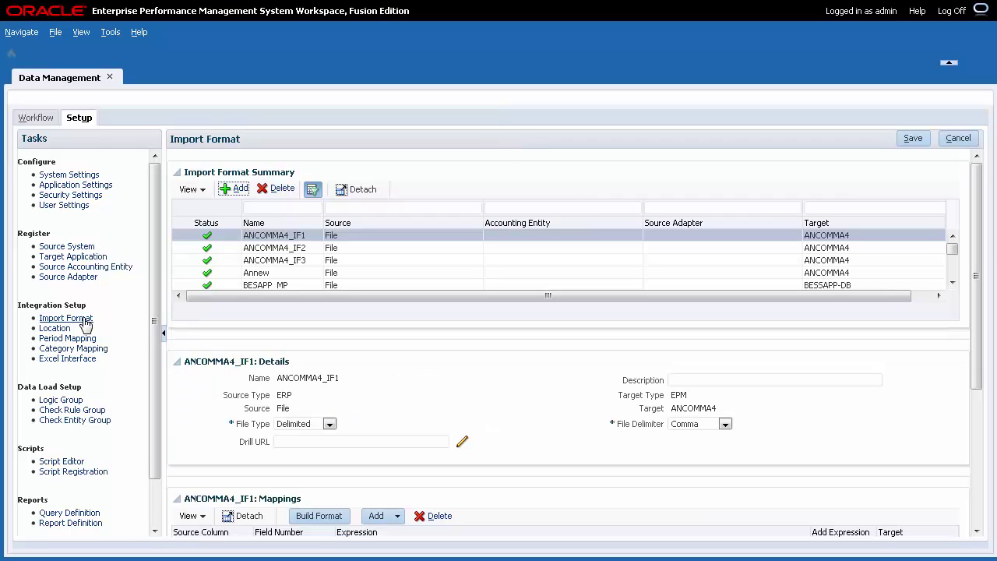
{"action": "left_click", "coordinate": [238, 190]}
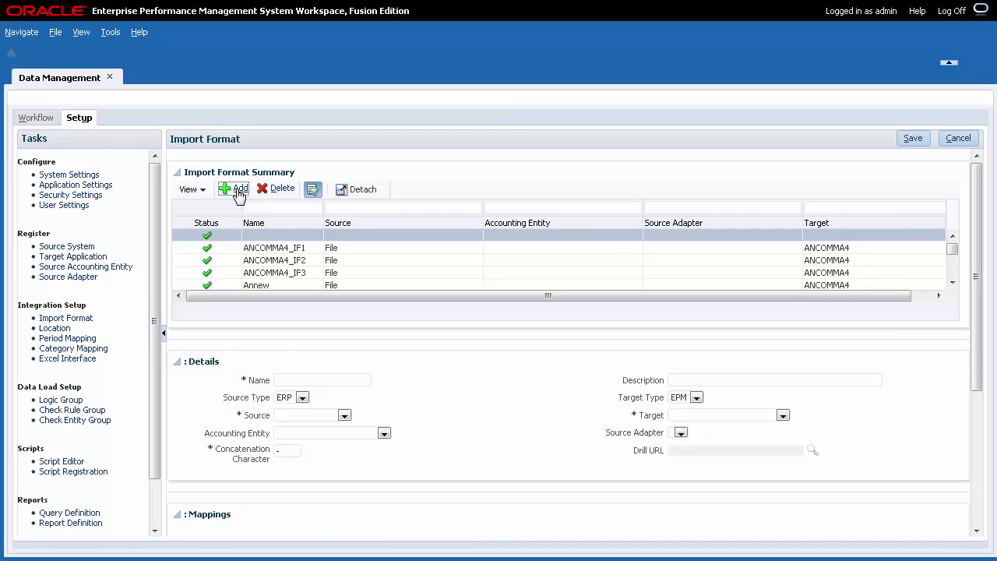
{"action": "left_click", "coordinate": [978, 464]}
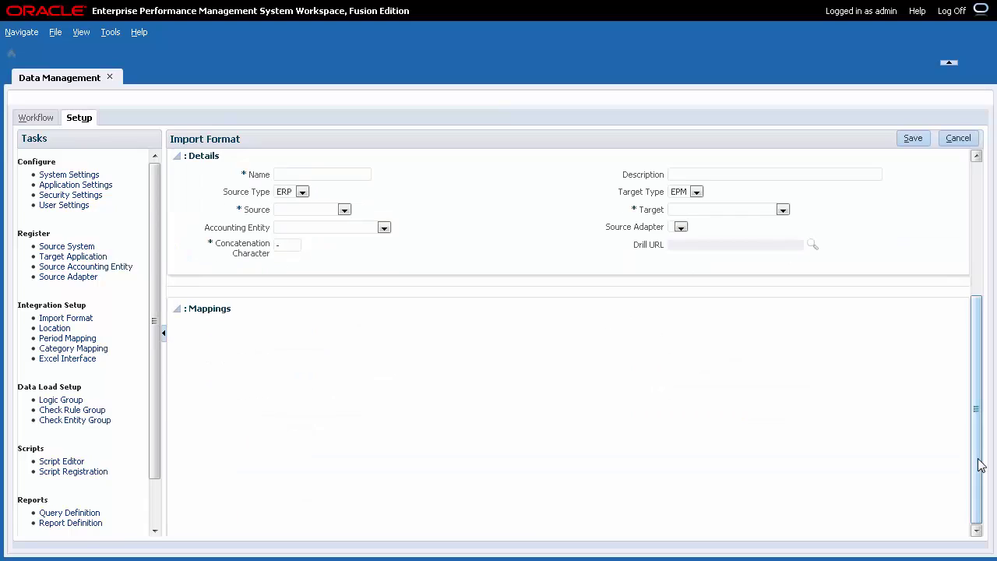
{"action": "left_click", "coordinate": [346, 175]}
{"action": "type", "text": "TS-H"}
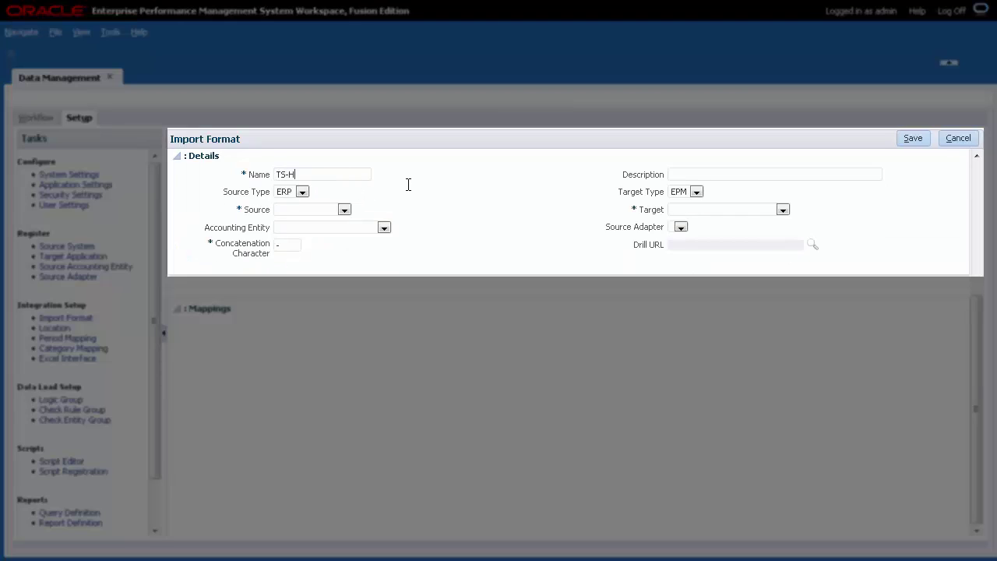
{"action": "type", "text": "FM-JNL"}
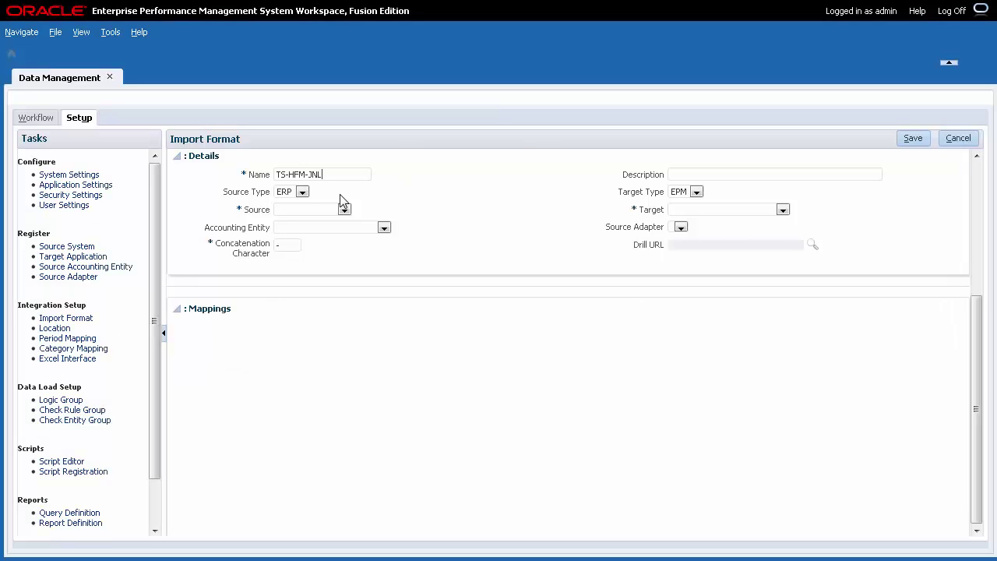
Set source type EPM, source STAT and target TS-HFM-JNL, then save the import format
{"action": "left_click", "coordinate": [304, 193]}
{"action": "left_click", "coordinate": [304, 215]}
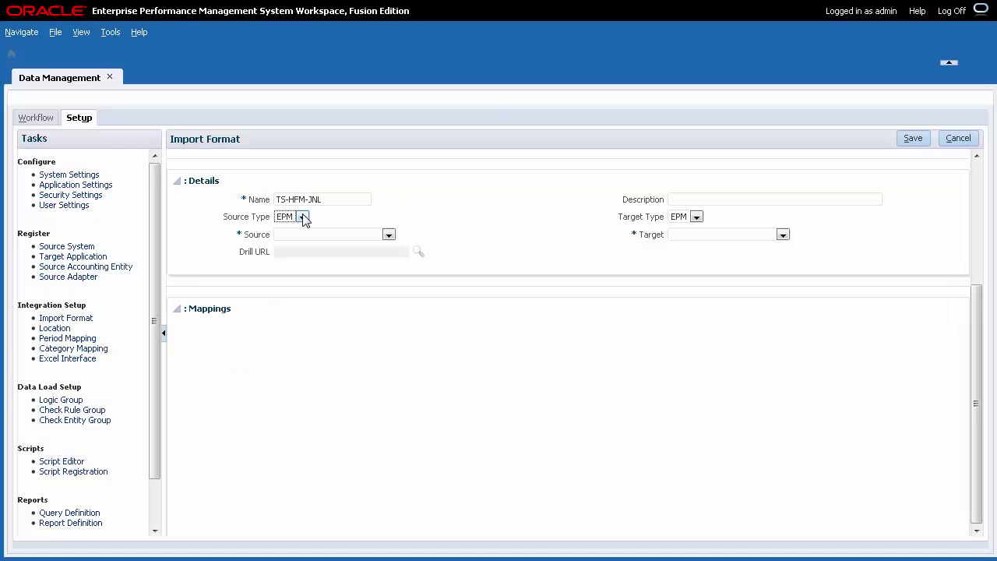
{"action": "left_click", "coordinate": [387, 235]}
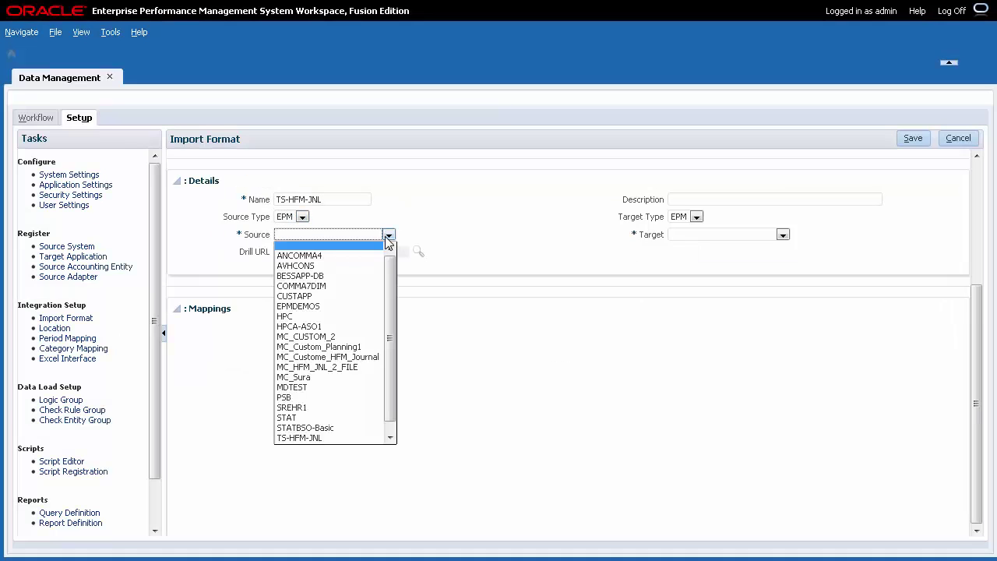
{"action": "left_click", "coordinate": [333, 422]}
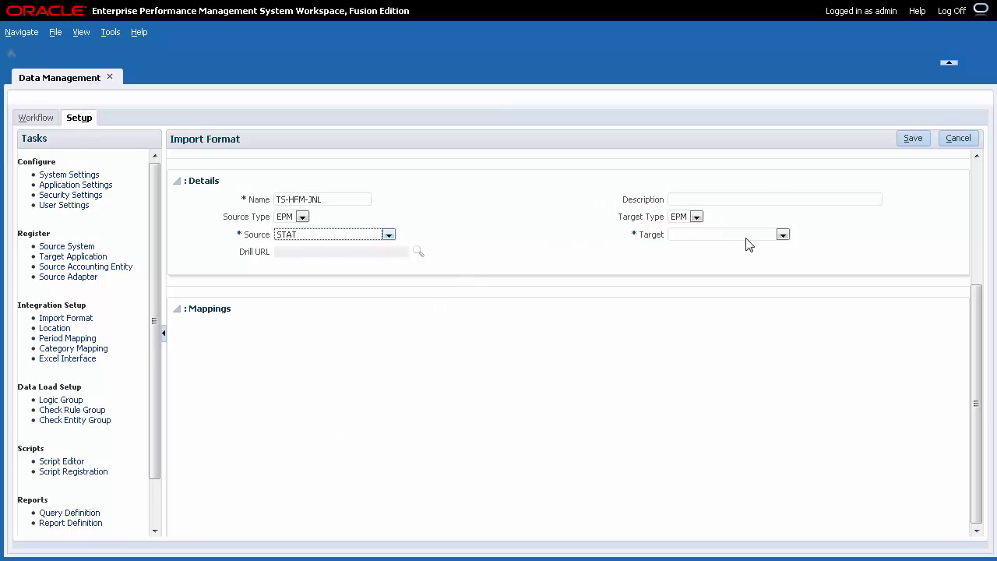
{"action": "left_click", "coordinate": [783, 235]}
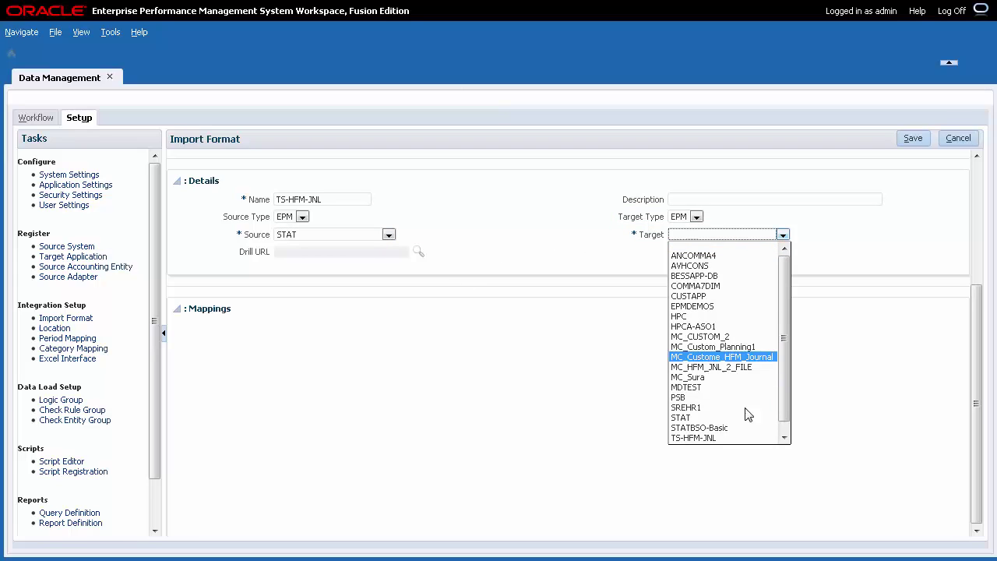
{"action": "left_click", "coordinate": [744, 438]}
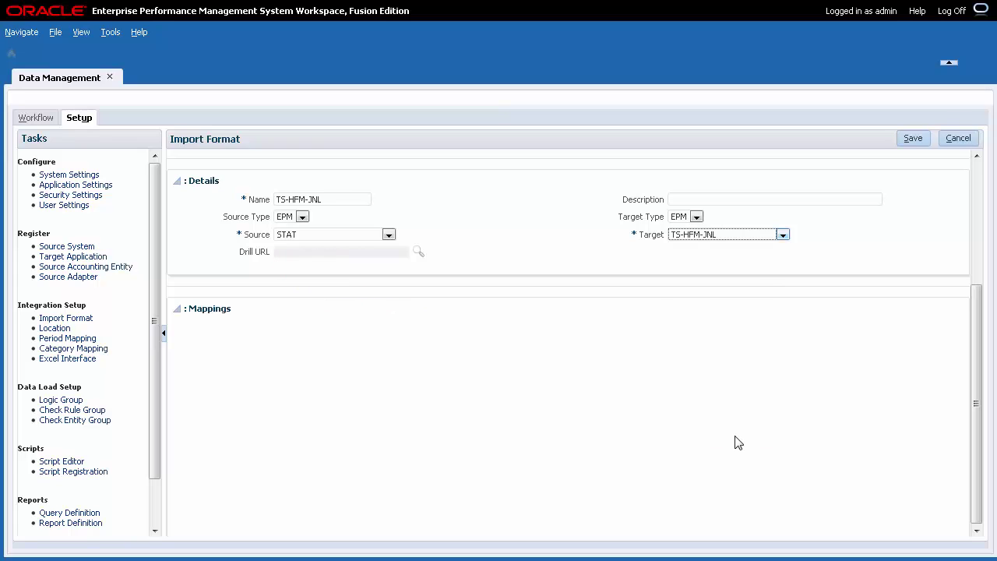
{"action": "left_click", "coordinate": [910, 143]}
Map source columns Account, Amount, Entity, Flows and Nature to their matching targets and save
{"action": "scroll", "coordinate": [979, 477], "scroll_direction": "down", "scroll_amount": 3}
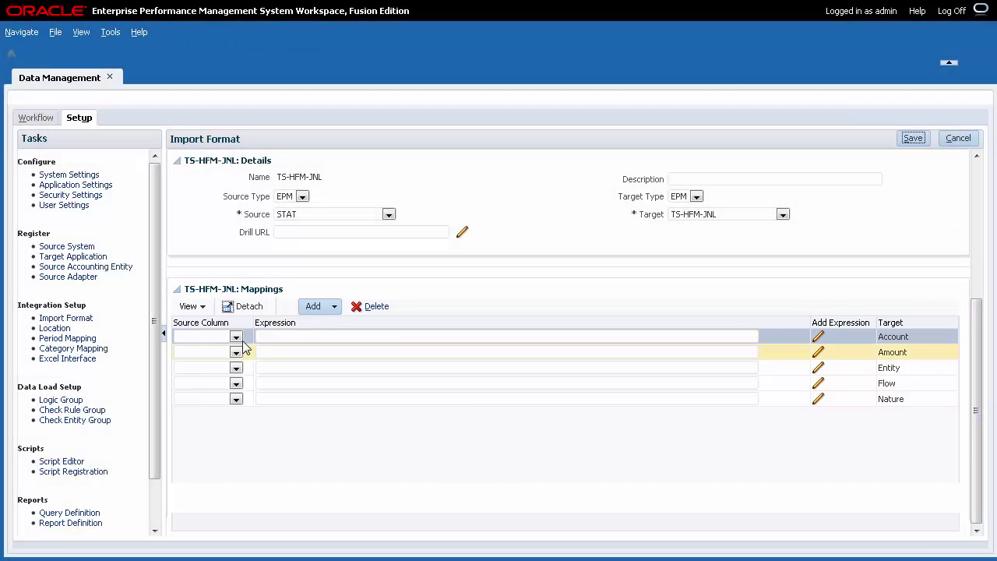
{"action": "left_click", "coordinate": [236, 337]}
{"action": "left_click", "coordinate": [191, 358]}
{"action": "left_click", "coordinate": [236, 352]}
{"action": "left_click", "coordinate": [191, 384]}
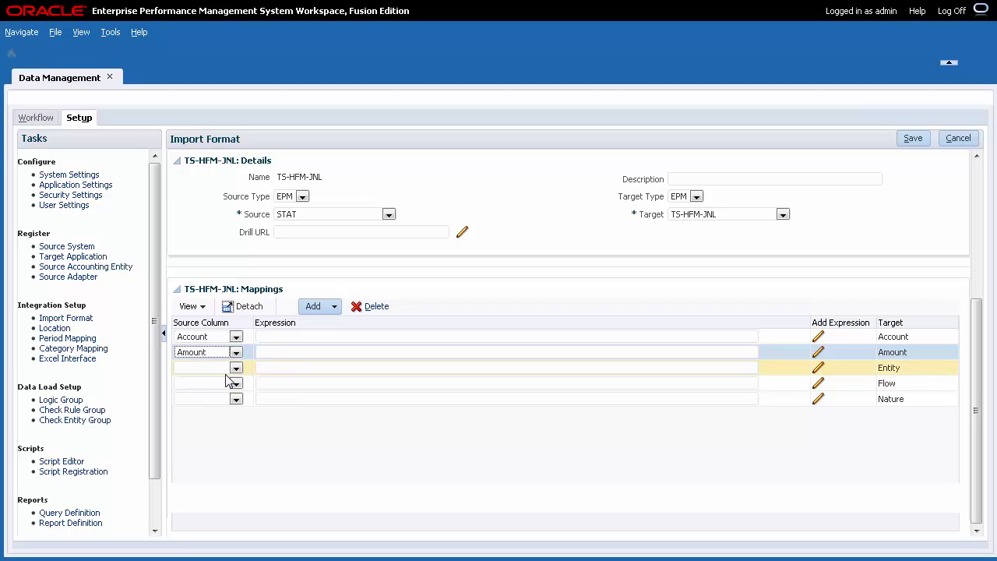
{"action": "left_click", "coordinate": [236, 368]}
{"action": "left_click", "coordinate": [188, 430]}
{"action": "left_click", "coordinate": [236, 384]}
{"action": "left_click", "coordinate": [187, 455]}
{"action": "left_click", "coordinate": [236, 399]}
{"action": "left_click", "coordinate": [189, 490]}
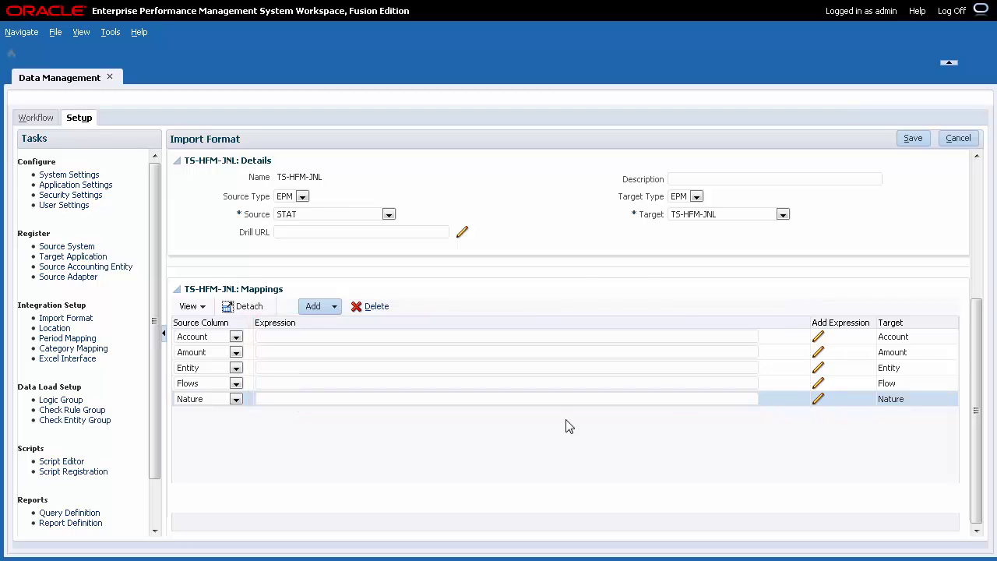
{"action": "left_click", "coordinate": [913, 139]}
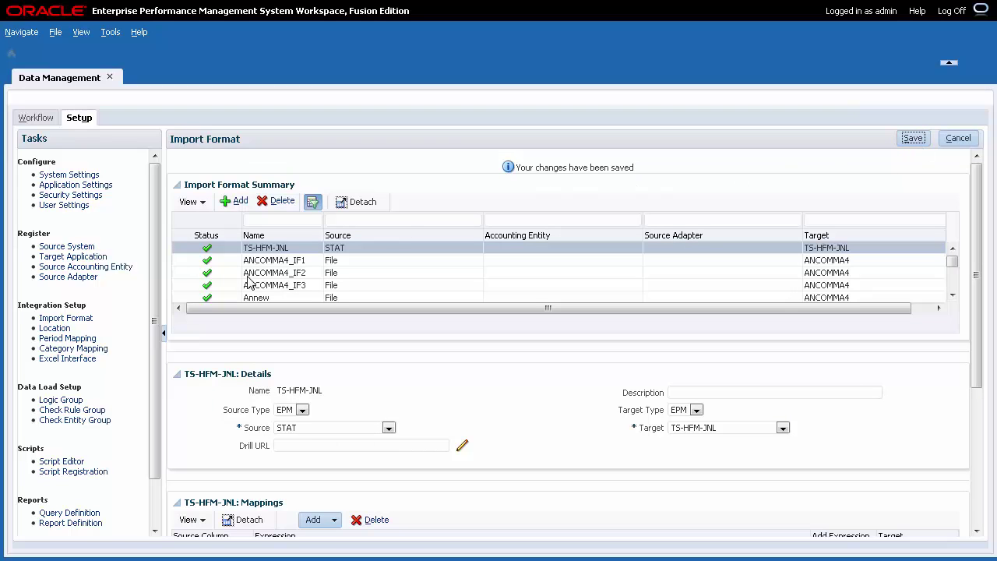
Add a new location named TS-HFM-JNL
{"action": "left_click", "coordinate": [55, 328]}
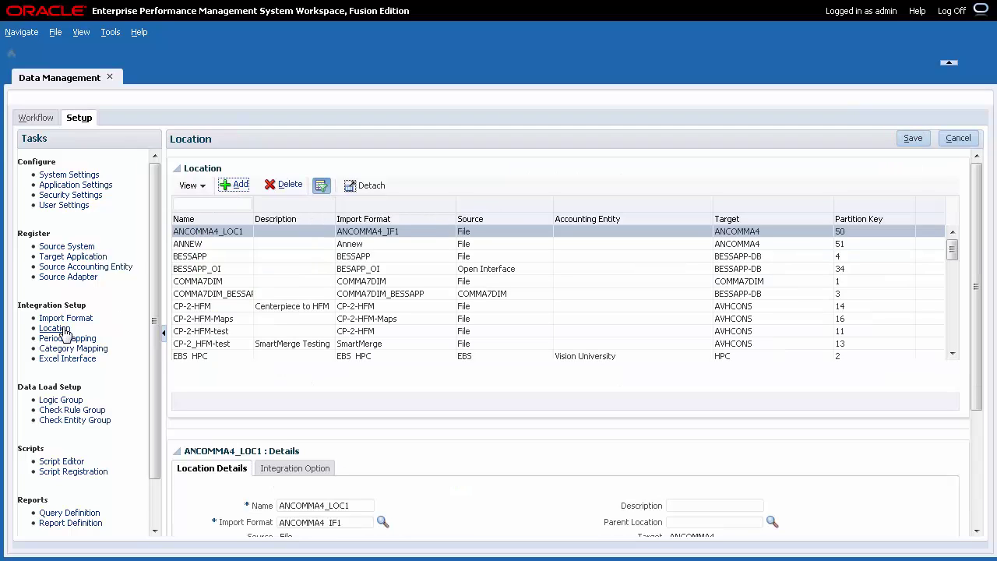
{"action": "left_click", "coordinate": [240, 187]}
{"action": "scroll", "coordinate": [979, 521], "scroll_direction": "down", "scroll_amount": 1}
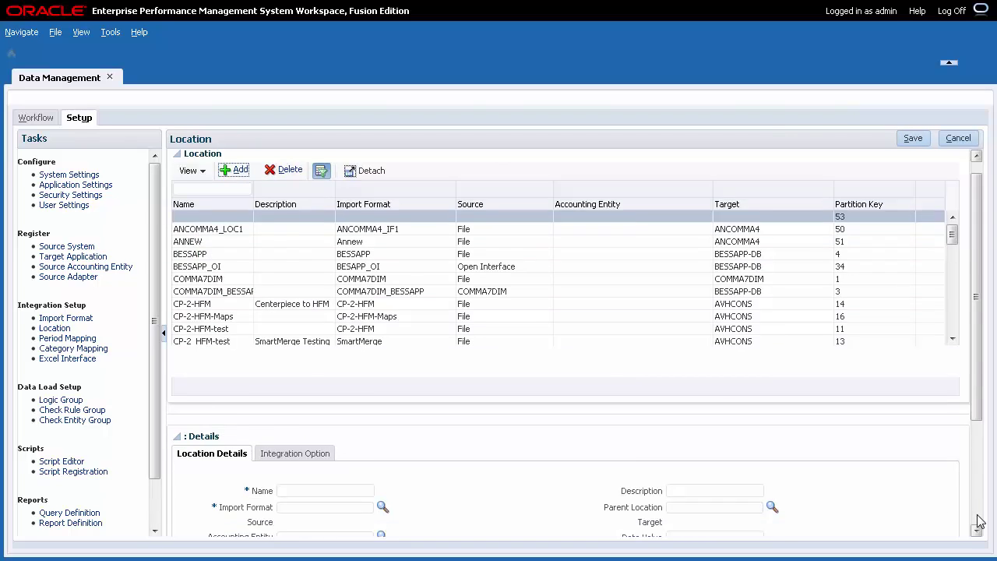
{"action": "scroll", "coordinate": [980, 520], "scroll_direction": "down", "scroll_amount": 5}
{"action": "left_click", "coordinate": [358, 343]}
{"action": "type", "text": "TS-HFM-JNL"}
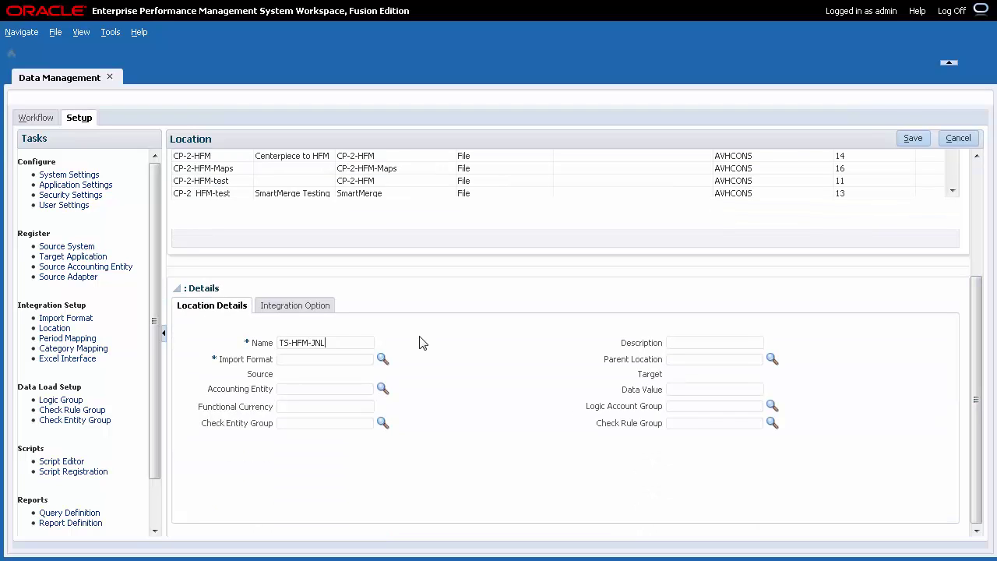
Assign the TS-HFM-JNL import format to the location and save it
{"action": "left_click", "coordinate": [383, 359]}
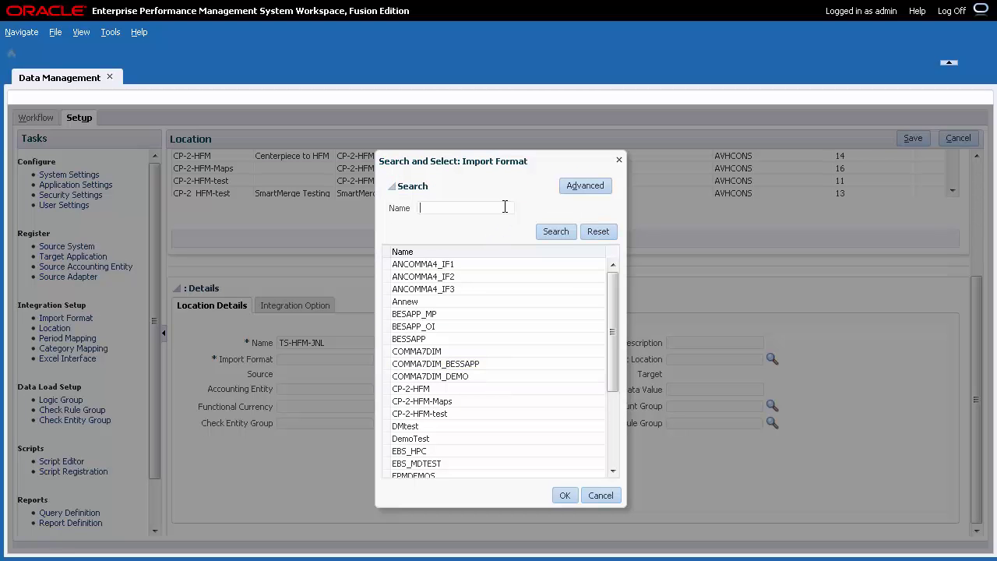
{"action": "type", "text": "TS-HFM-JNL"}
{"action": "left_click", "coordinate": [545, 232]}
{"action": "left_click", "coordinate": [537, 268]}
{"action": "left_click", "coordinate": [564, 496]}
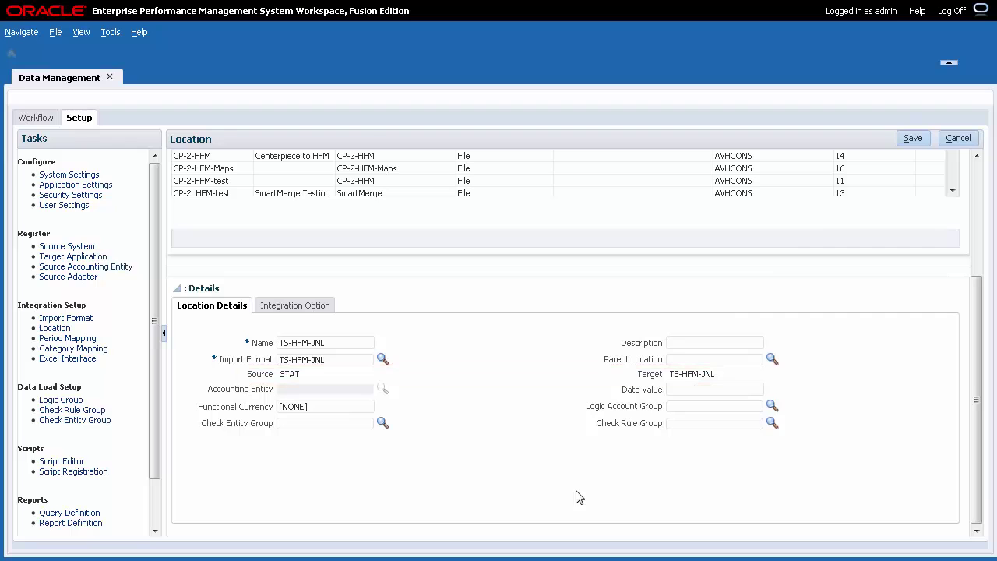
{"action": "left_click", "coordinate": [913, 140]}
In Period Mapping, select Source Mapping for source EPM, application STAT and target TS-HFM-JNL
{"action": "left_click", "coordinate": [92, 341]}
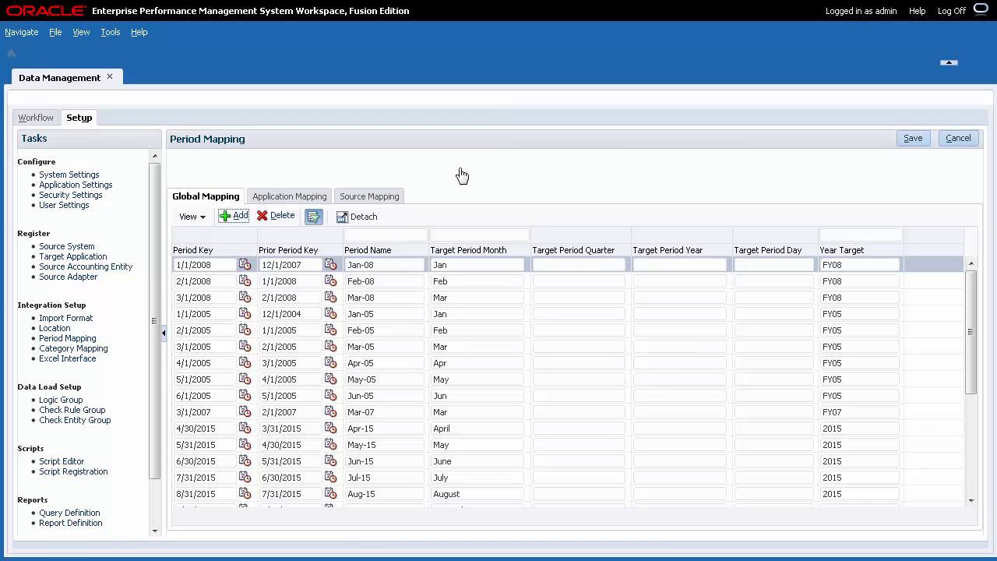
{"action": "left_click", "coordinate": [236, 250]}
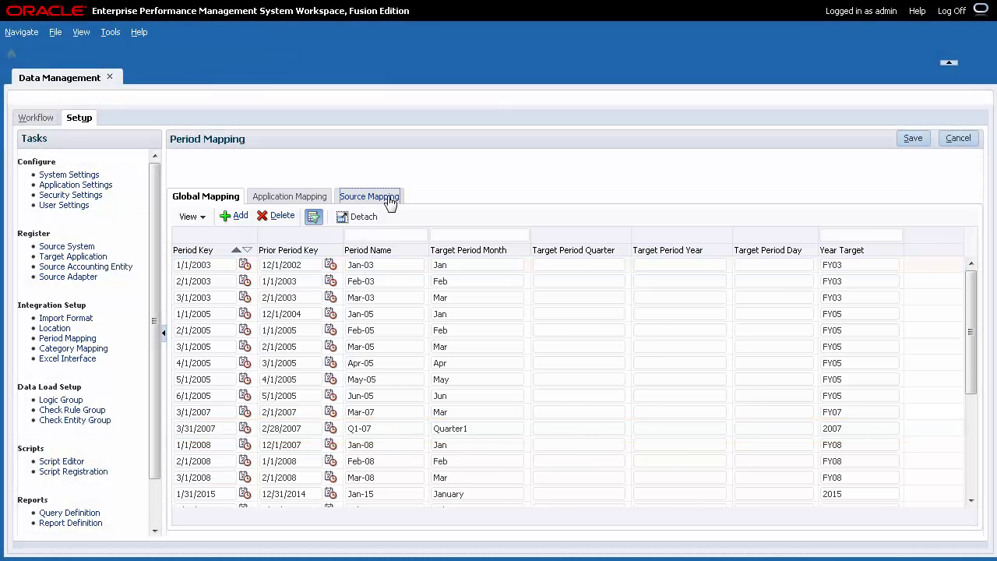
{"action": "left_click", "coordinate": [387, 199]}
{"action": "left_click", "coordinate": [310, 224]}
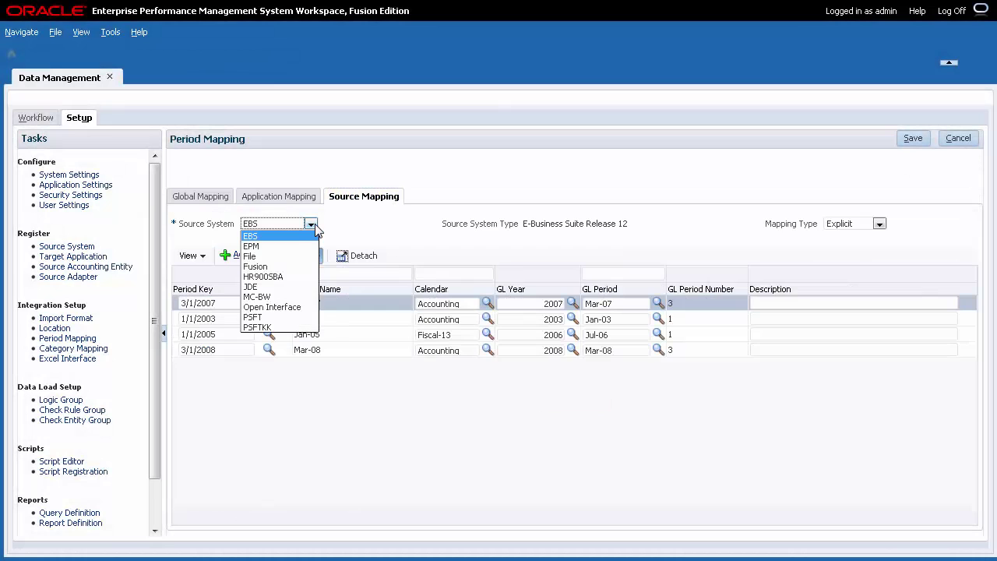
{"action": "left_click", "coordinate": [288, 250]}
{"action": "left_click", "coordinate": [548, 225]}
{"action": "scroll", "coordinate": [546, 350], "scroll_direction": "down", "scroll_amount": 2}
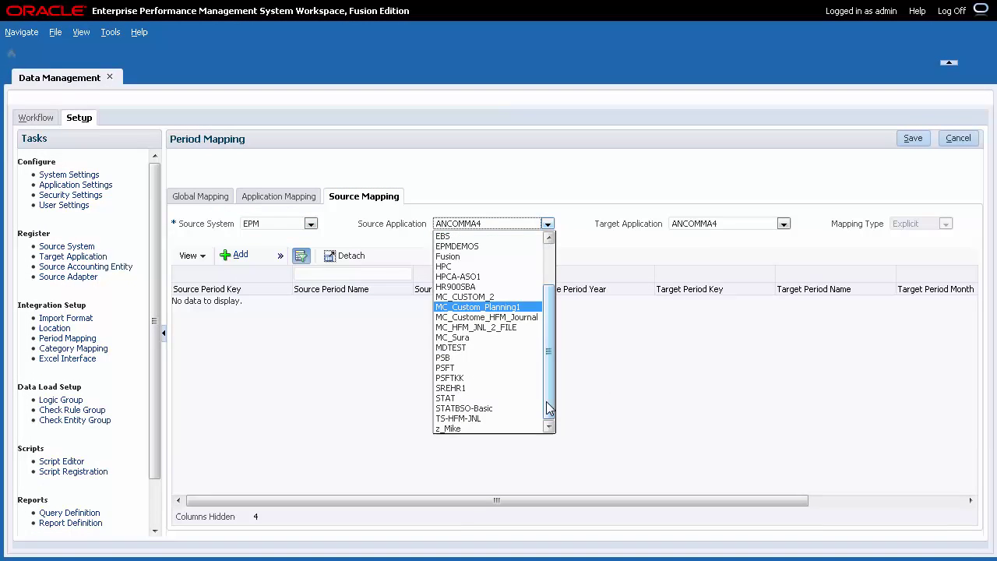
{"action": "left_click", "coordinate": [483, 398]}
{"action": "left_click", "coordinate": [784, 224]}
{"action": "scroll", "coordinate": [732, 350], "scroll_direction": "down", "scroll_amount": 2}
{"action": "left_click", "coordinate": [738, 425]}
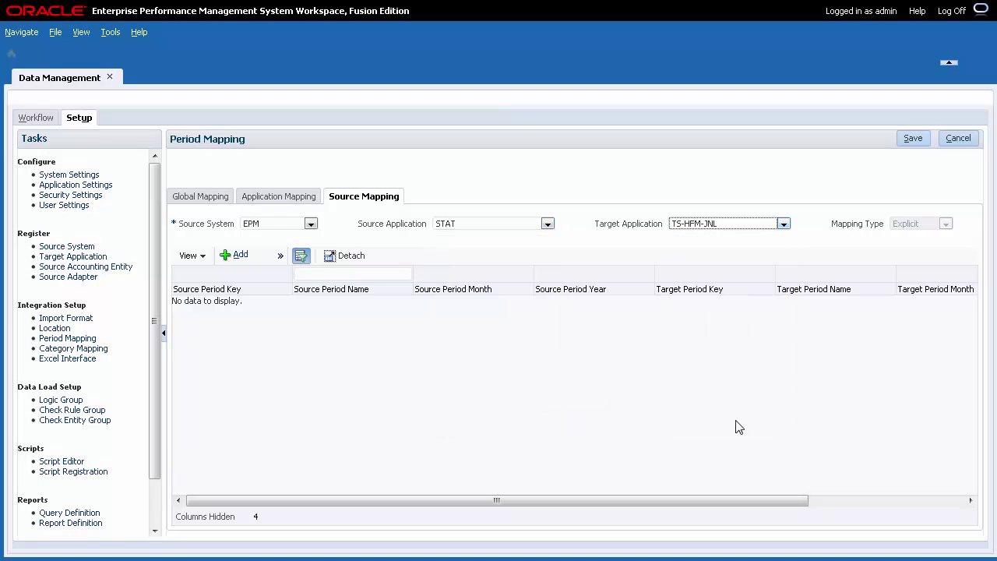
Add a source period mapping of Q1-07 to Mar-07
{"action": "left_click", "coordinate": [240, 256]}
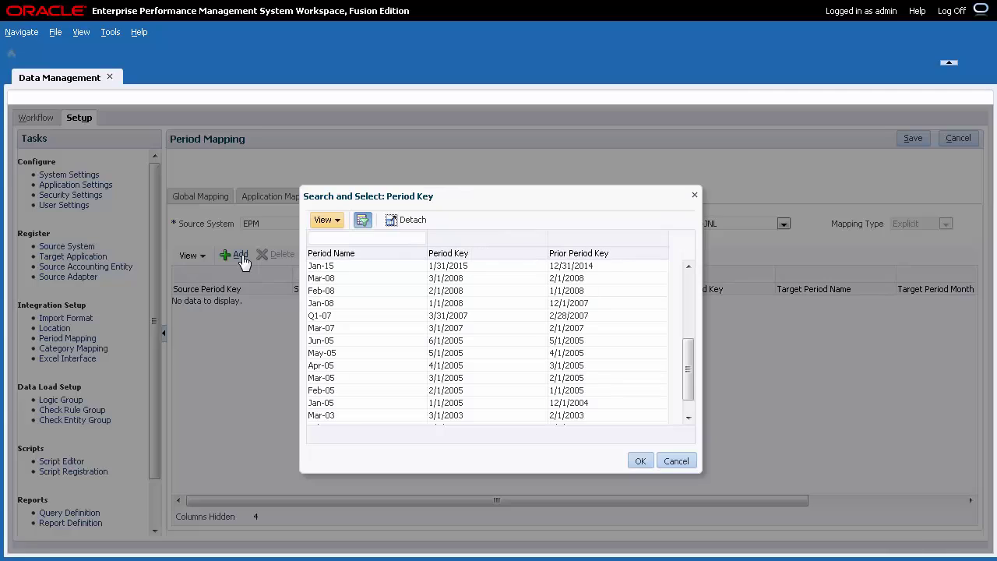
{"action": "left_click", "coordinate": [351, 316]}
{"action": "left_click", "coordinate": [640, 460]}
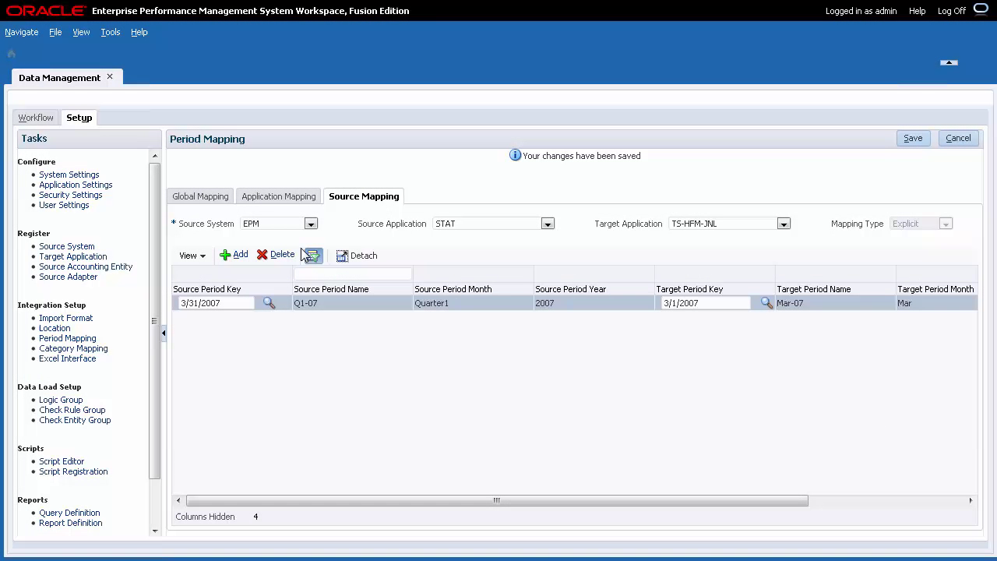
{"action": "left_click", "coordinate": [38, 119]}
Open Data Load Mapping with point of view TS-HFM-JNL location, Mar-07 period, Actual category
{"action": "left_click", "coordinate": [100, 196]}
{"action": "left_click", "coordinate": [232, 522]}
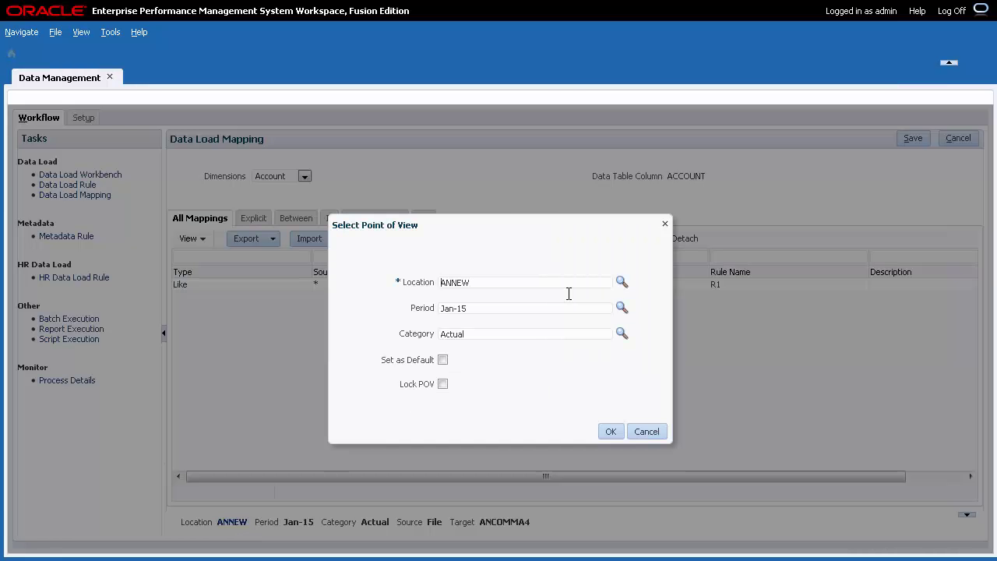
{"action": "left_click", "coordinate": [624, 289]}
{"action": "type", "text": "TS-HFM-JNL"}
{"action": "key", "text": "Return"}
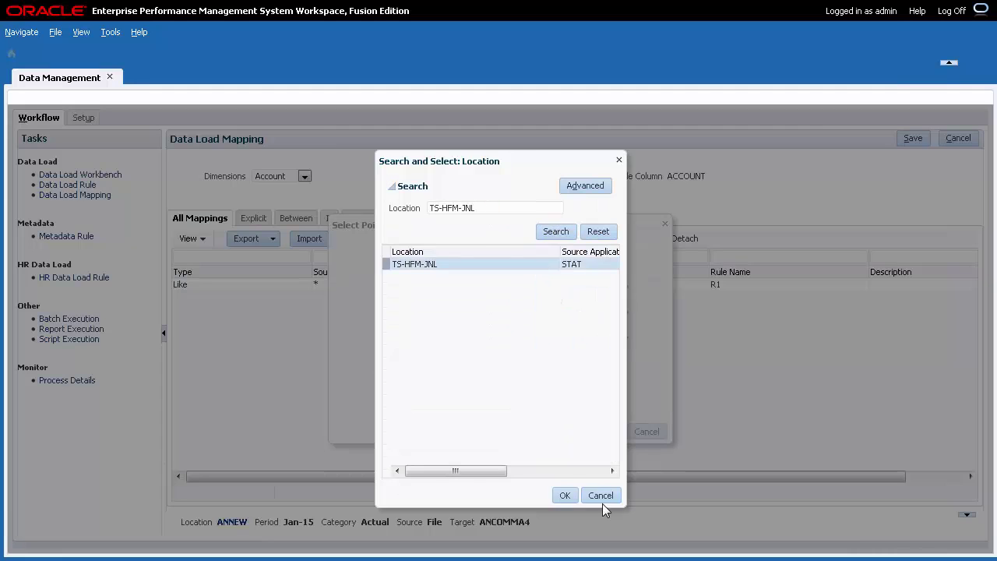
{"action": "left_click", "coordinate": [565, 495]}
{"action": "left_click", "coordinate": [622, 308]}
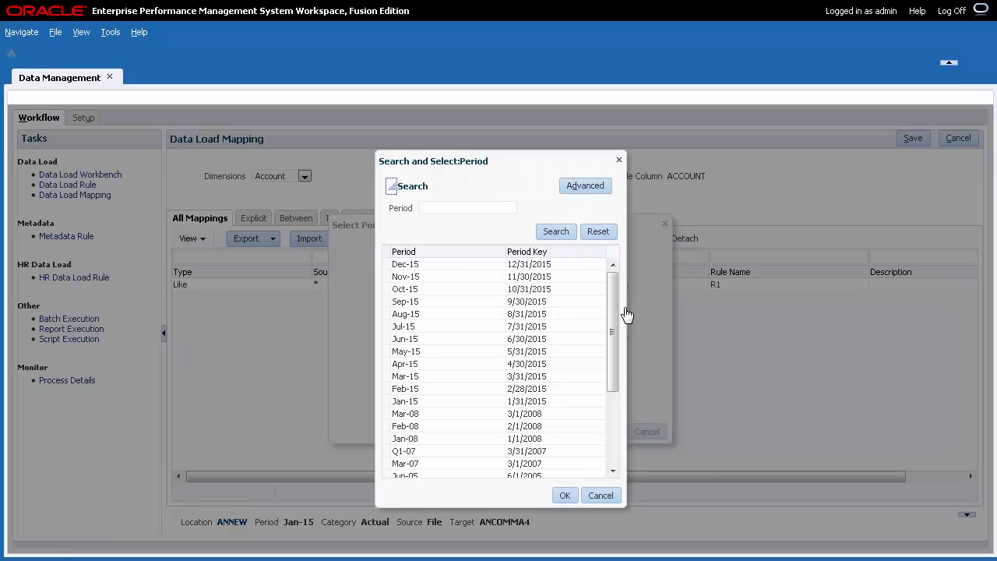
{"action": "left_click", "coordinate": [585, 464]}
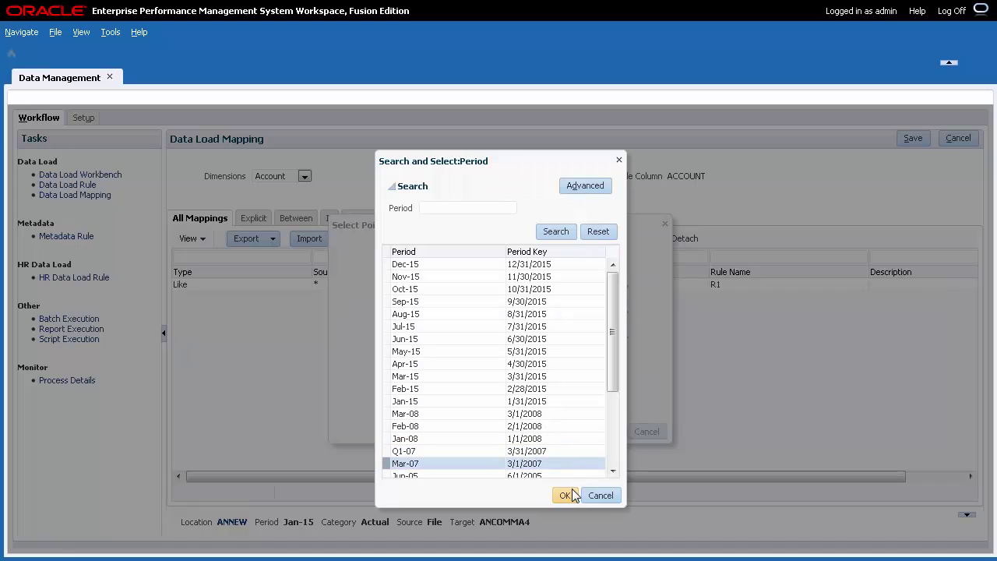
{"action": "left_click", "coordinate": [572, 491]}
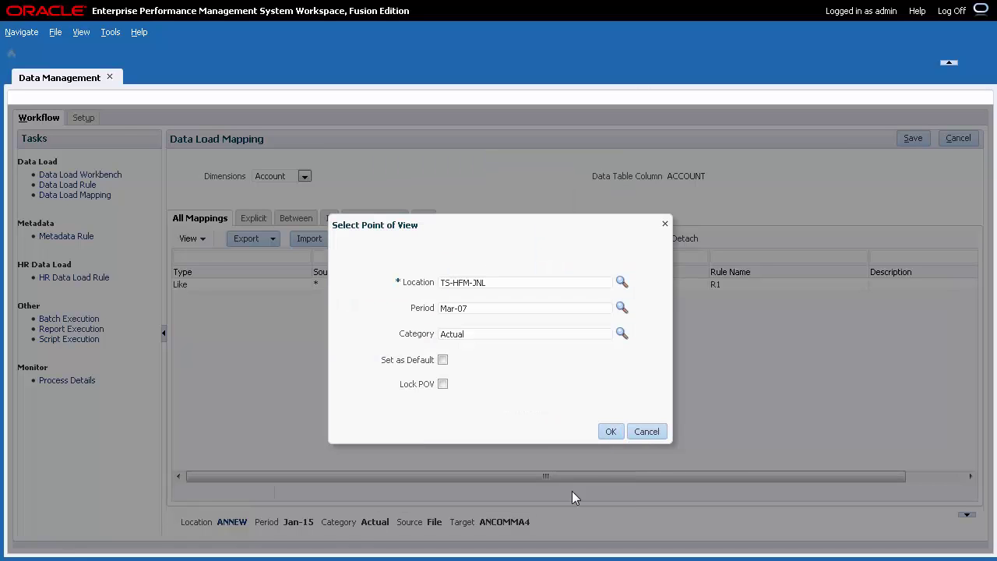
{"action": "left_click", "coordinate": [613, 432]}
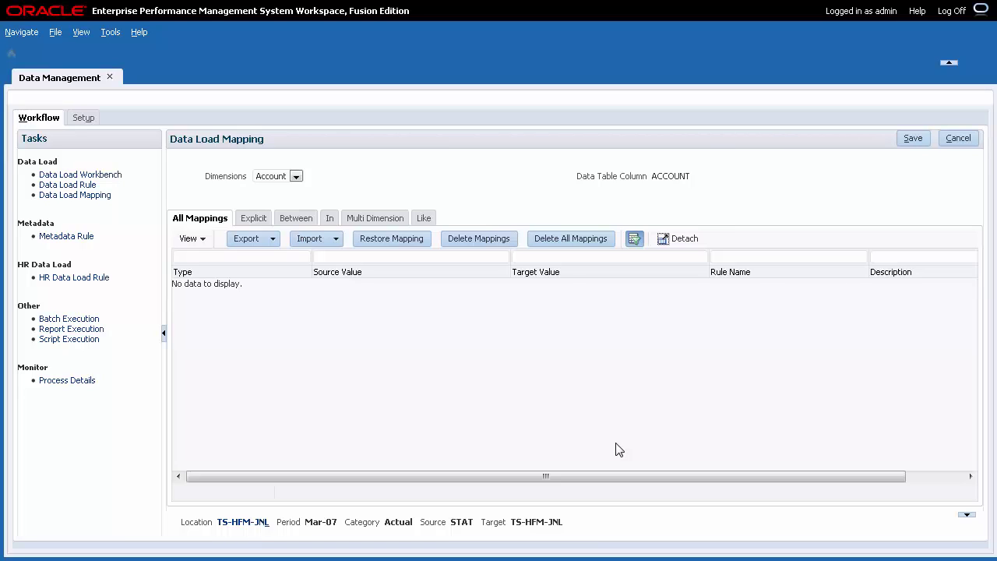
Review the Entity, Flow and Nature dimension mappings, returning to Account
{"action": "left_click", "coordinate": [296, 179]}
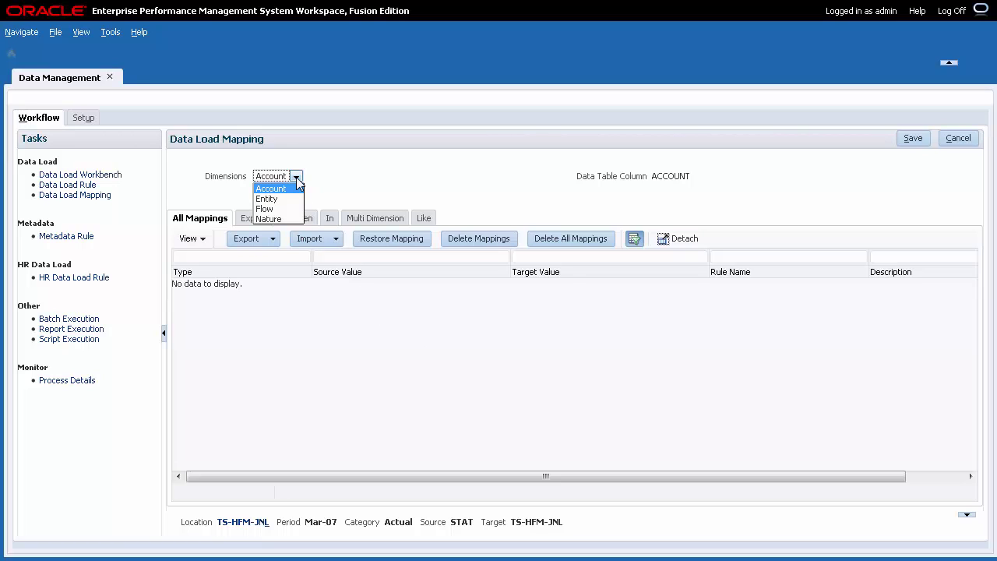
{"action": "left_click", "coordinate": [297, 179]}
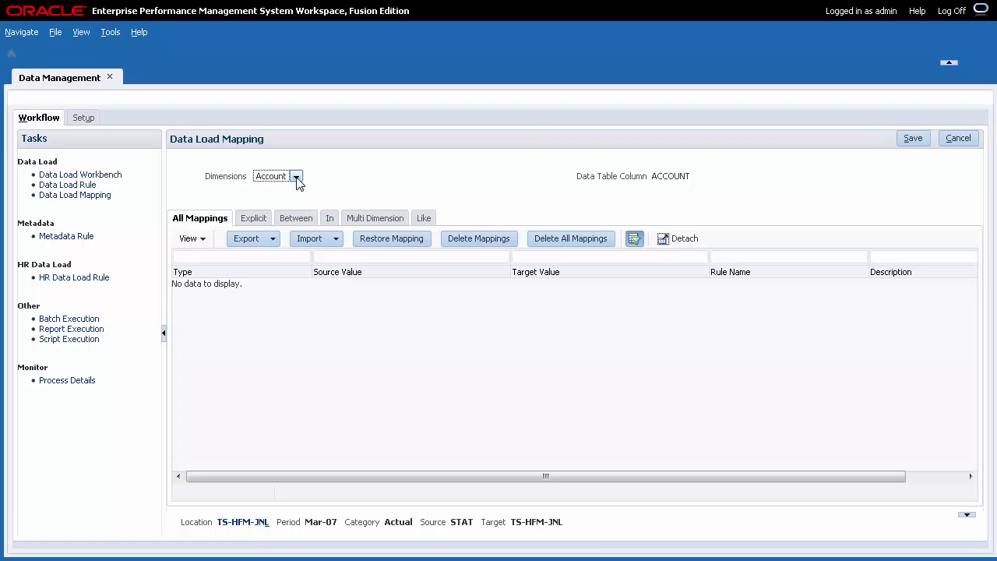
{"action": "left_click", "coordinate": [296, 180]}
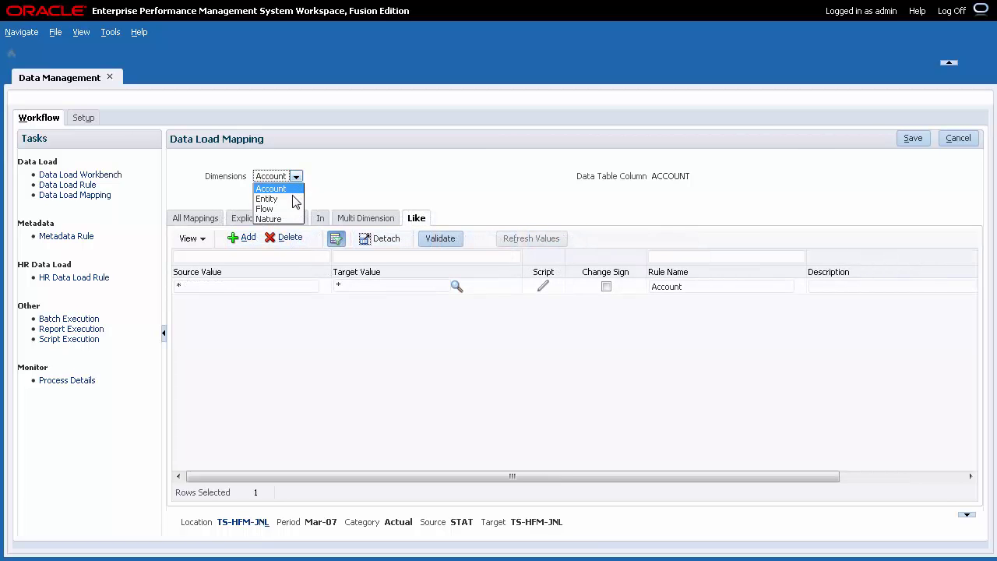
{"action": "left_click", "coordinate": [293, 198]}
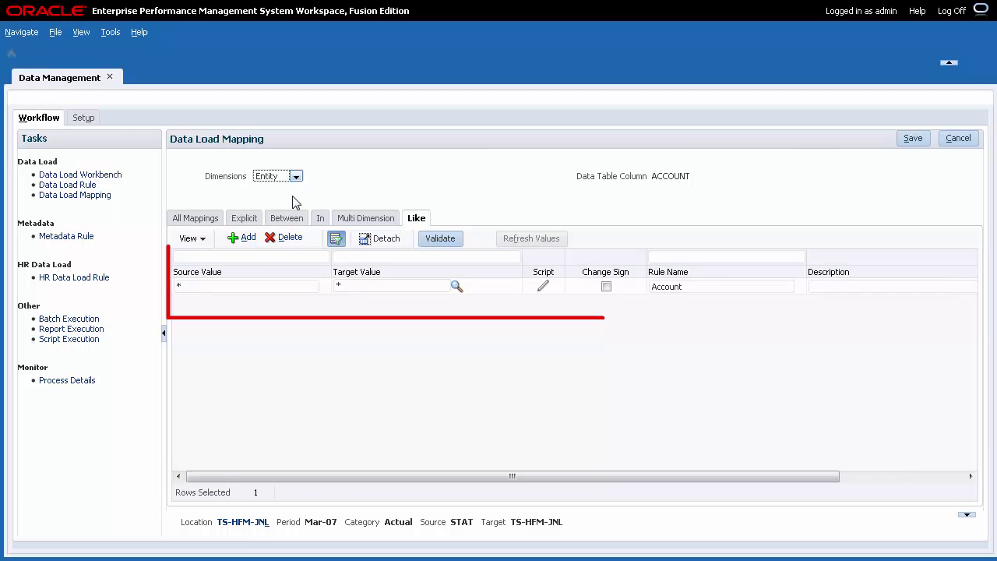
{"action": "left_click", "coordinate": [299, 177]}
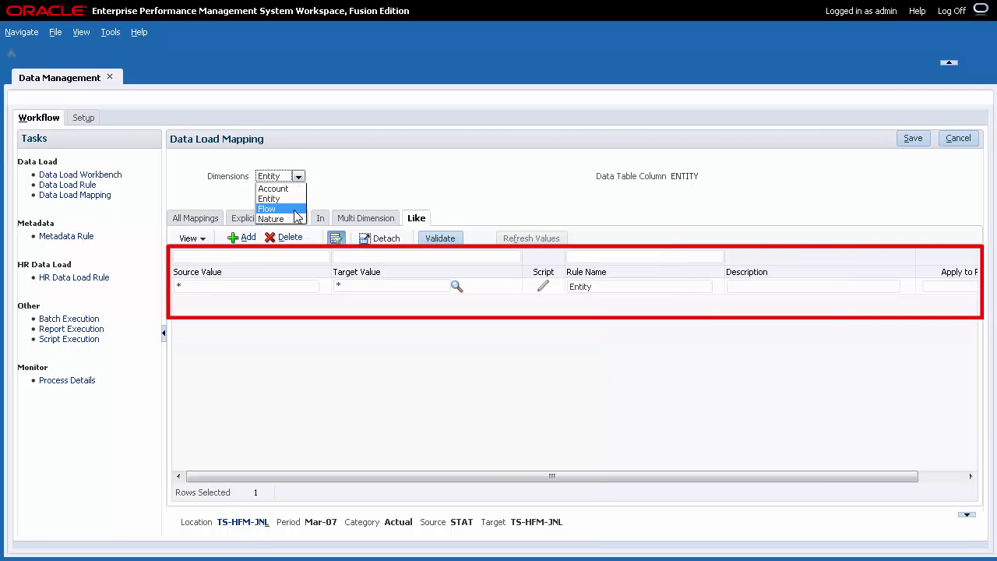
{"action": "left_click", "coordinate": [294, 211]}
{"action": "left_click", "coordinate": [300, 178]}
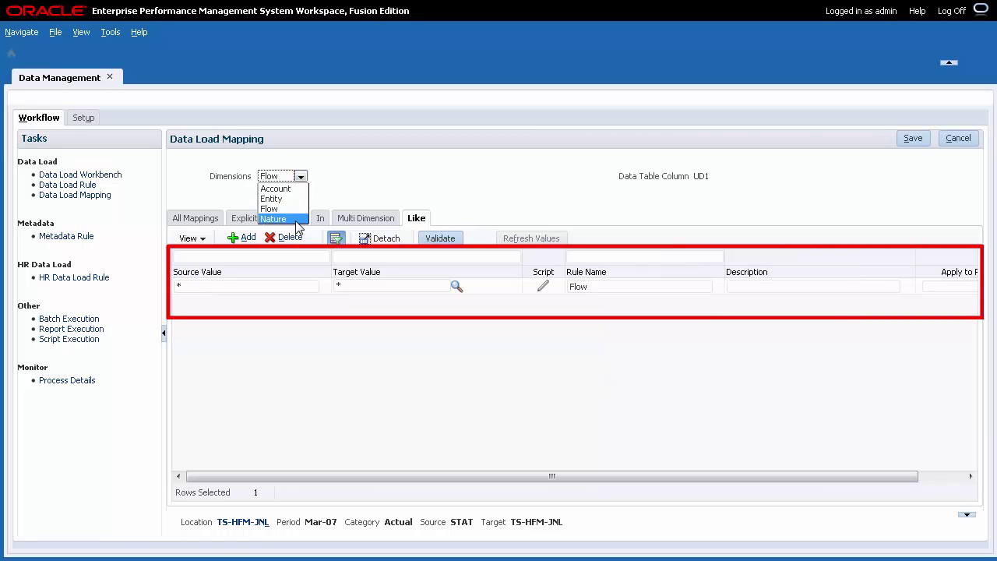
{"action": "left_click", "coordinate": [299, 224]}
{"action": "left_click", "coordinate": [300, 177]}
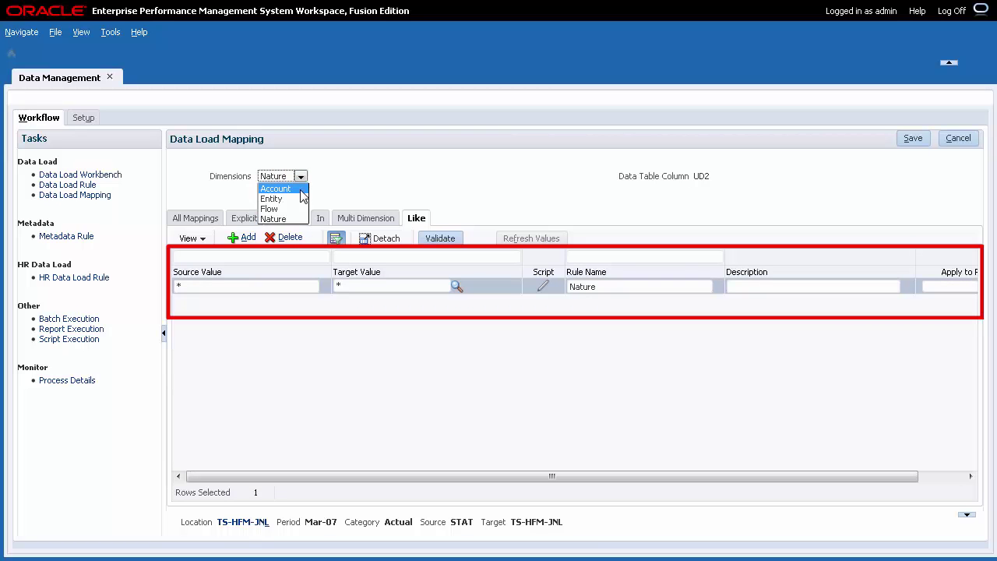
{"action": "left_click", "coordinate": [296, 187]}
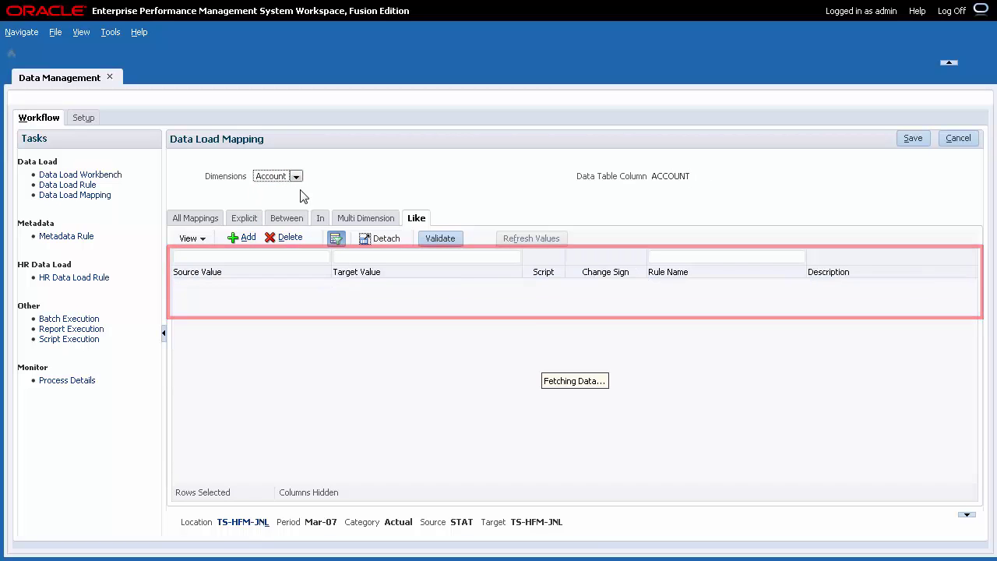
Create a new data load rule named TS-HFM-JNL with Explicit period mapping
{"action": "left_click", "coordinate": [90, 189]}
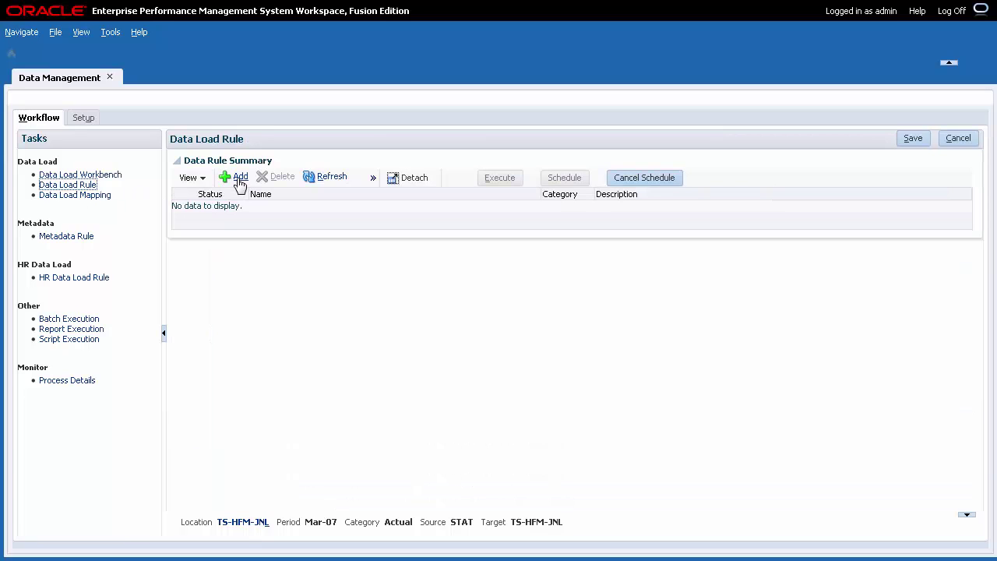
{"action": "left_click", "coordinate": [238, 181]}
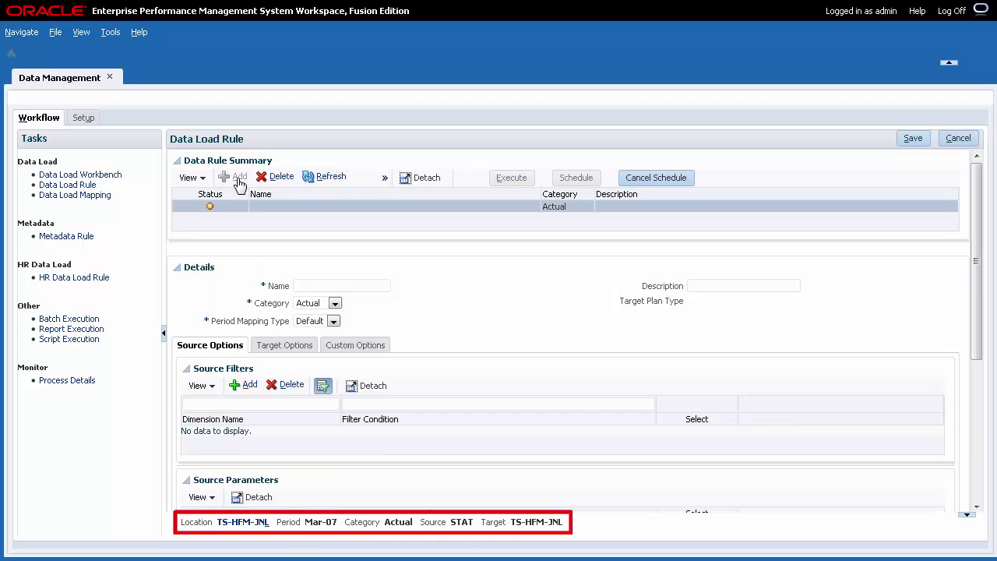
{"action": "type", "text": "TS-H"}
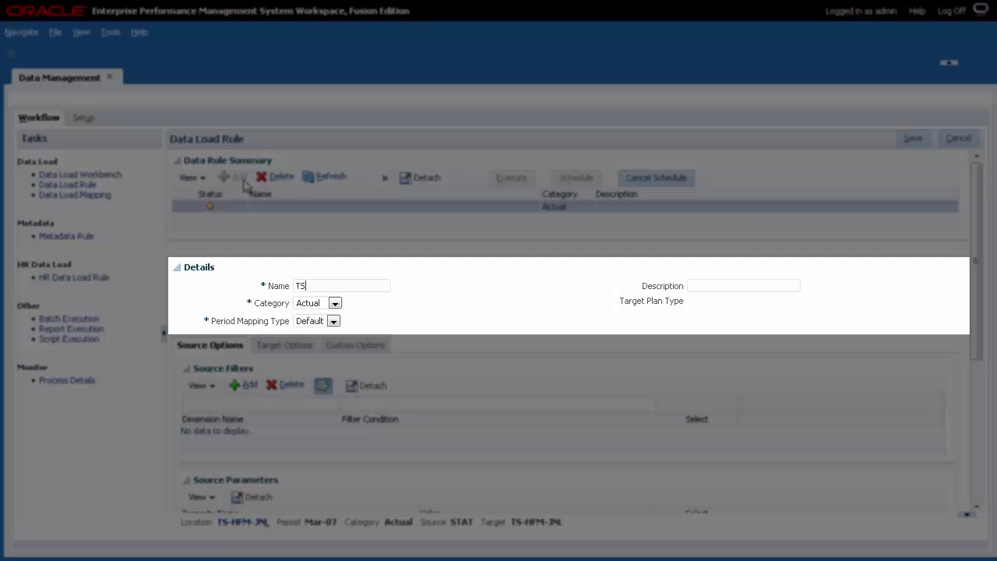
{"action": "type", "text": "FM-JNL"}
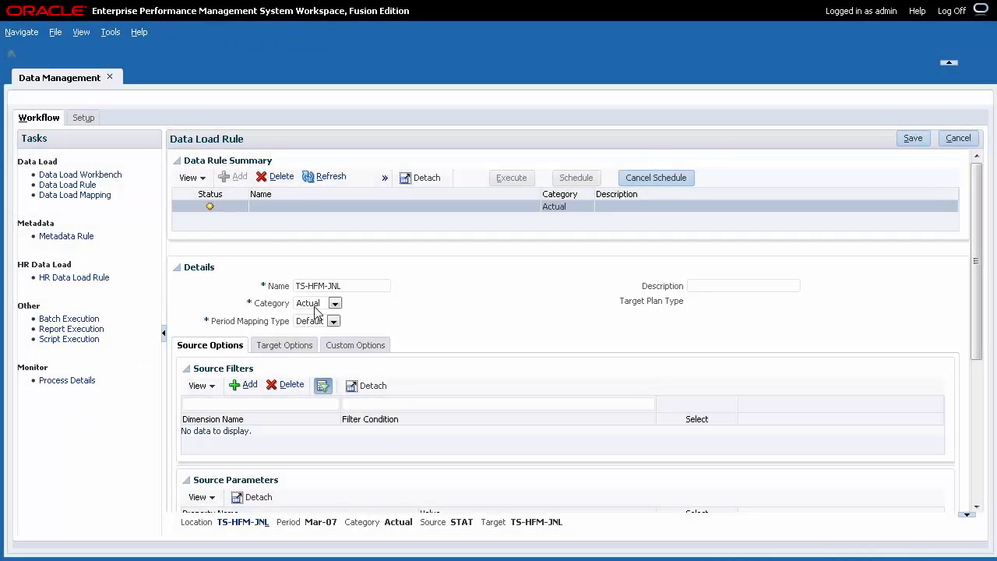
{"action": "left_click", "coordinate": [334, 322]}
{"action": "left_click", "coordinate": [331, 341]}
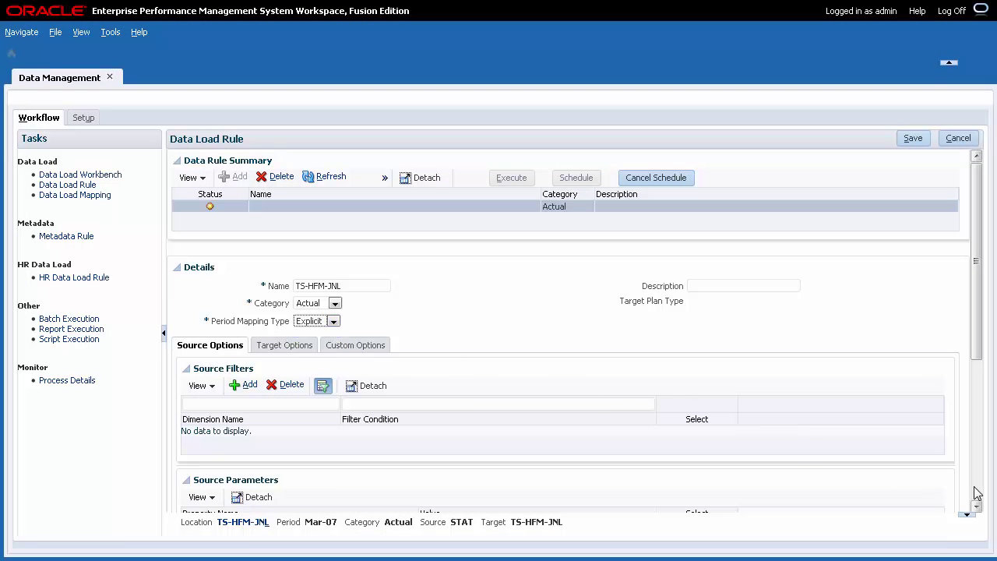
Add source filters Scenario Actual, Entity CHINA and Value [Elimination] to the rule
{"action": "scroll", "coordinate": [973, 496], "scroll_direction": "down", "scroll_amount": 5}
{"action": "left_click", "coordinate": [242, 205]}
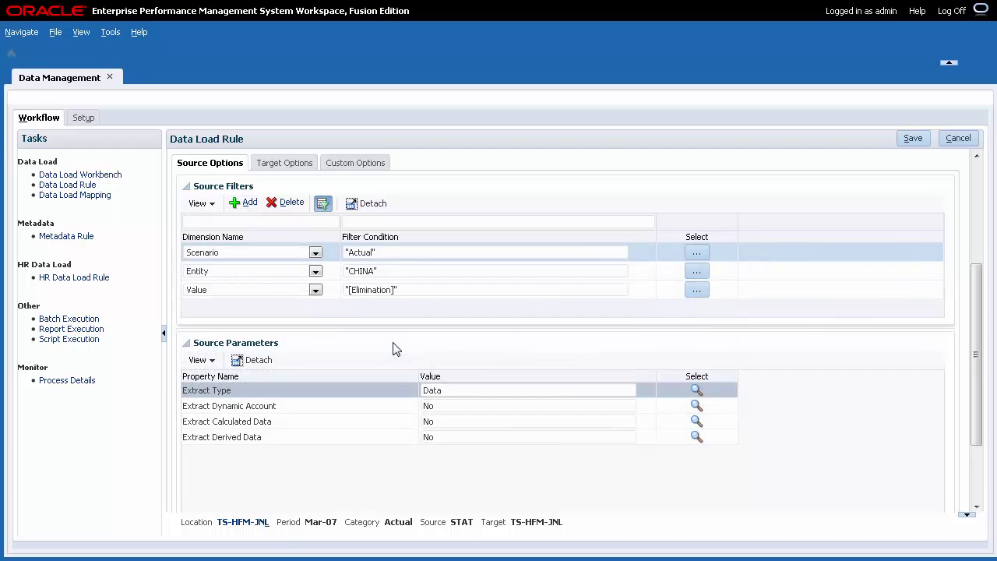
{"action": "left_click", "coordinate": [393, 343]}
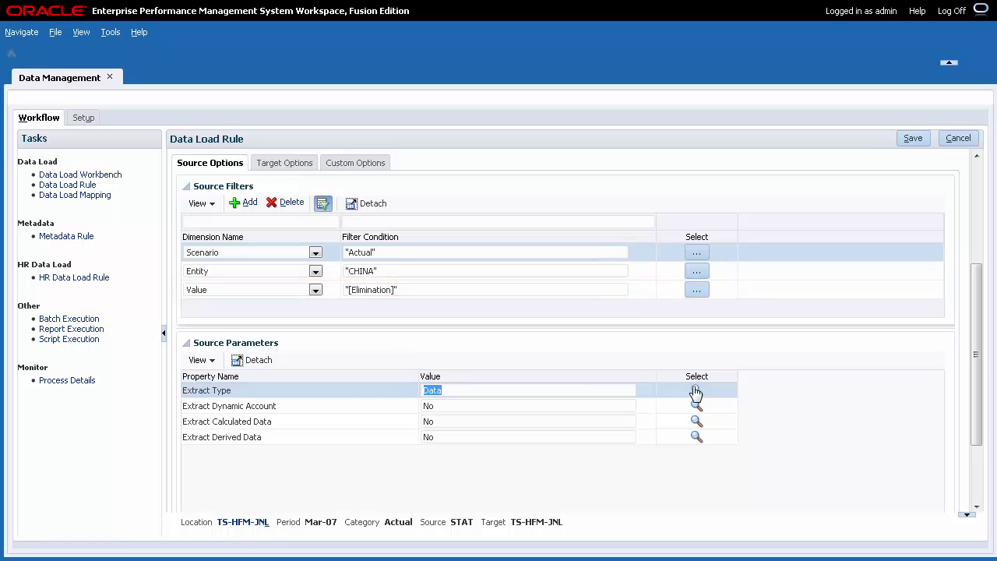
Set the rule's extract type to Journal and save the load rule
{"action": "left_click", "coordinate": [697, 392]}
{"action": "left_click", "coordinate": [535, 242]}
{"action": "left_click", "coordinate": [563, 462]}
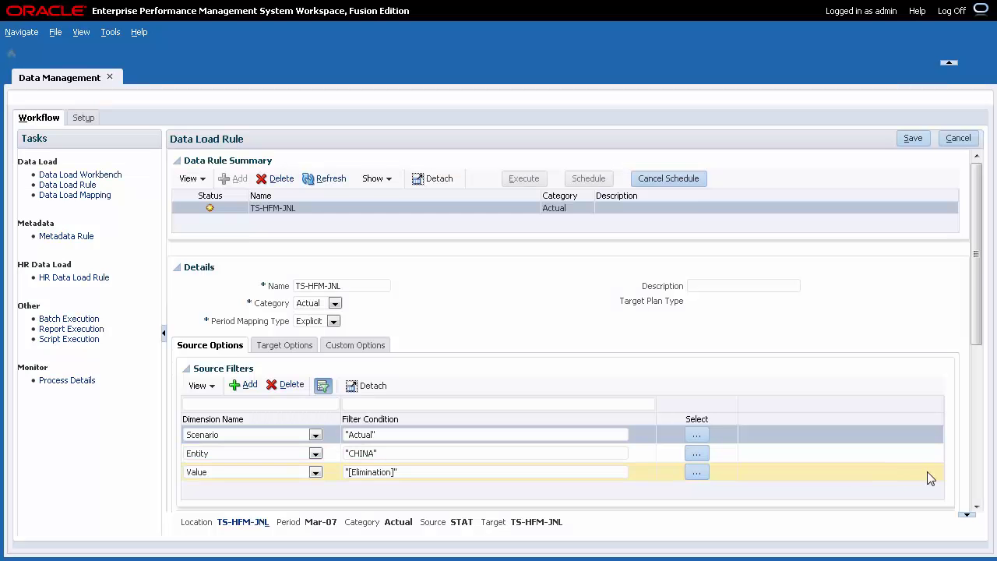
{"action": "left_click", "coordinate": [978, 452]}
{"action": "left_click", "coordinate": [913, 138]}
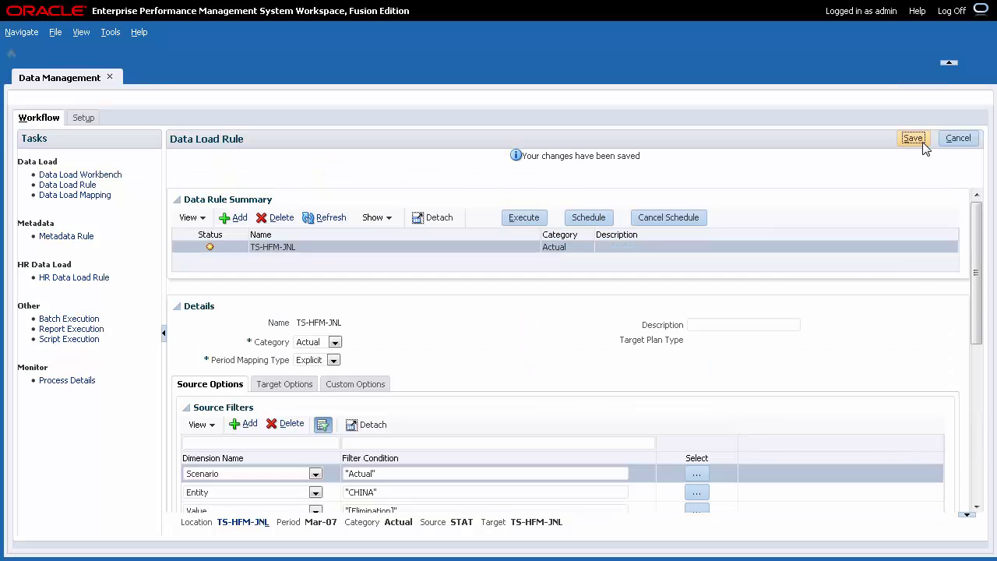
Review the rule's export-to-file target options, save again, and bring up the Mar-07 run settings
{"action": "left_click", "coordinate": [285, 385]}
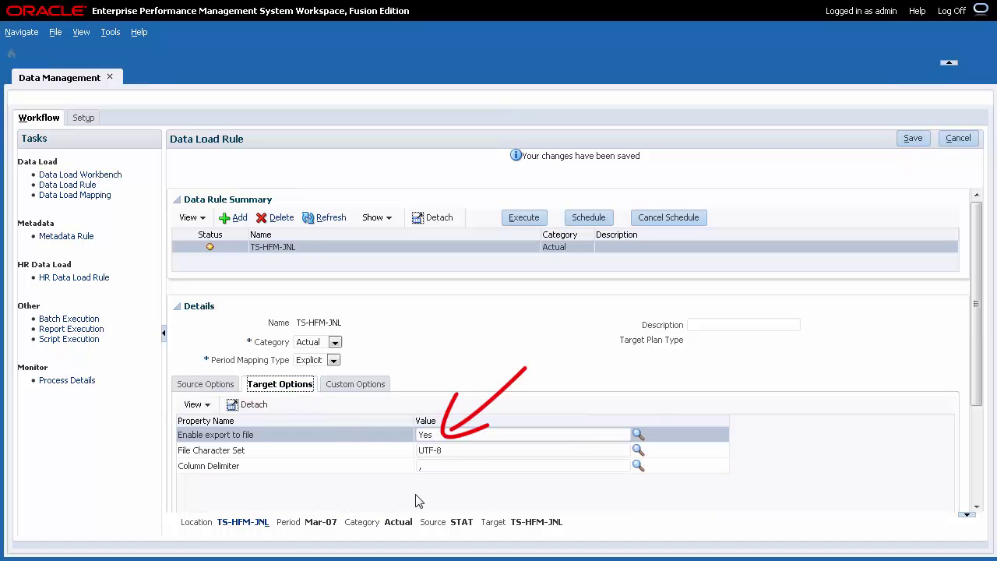
{"action": "left_click", "coordinate": [913, 138]}
{"action": "left_click", "coordinate": [525, 219]}
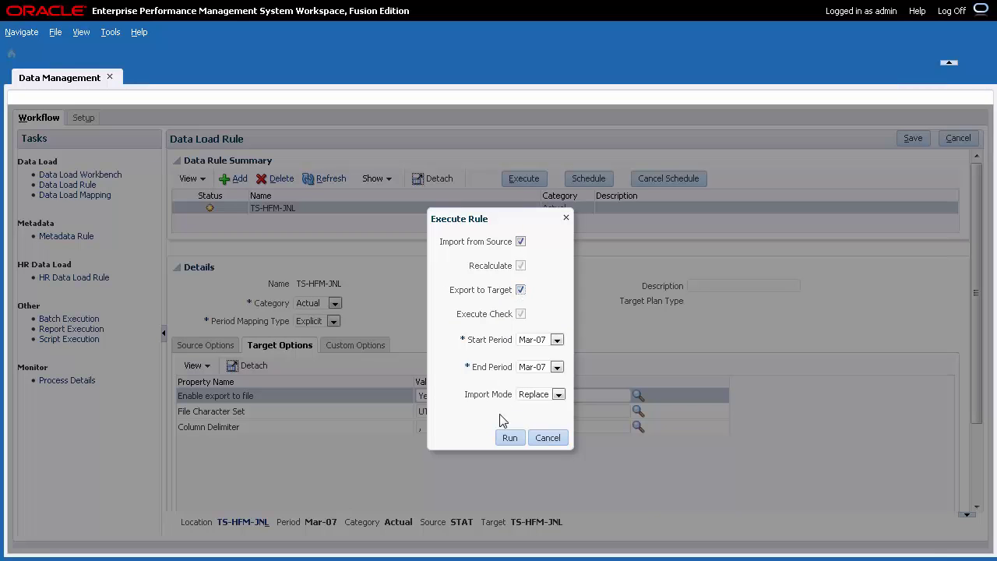
Run TS-HFM-JNL for Mar-07, refresh until it succeeds, and view its 200 CHINA records in the workbench
{"action": "left_click", "coordinate": [501, 439]}
{"action": "left_click", "coordinate": [641, 241]}
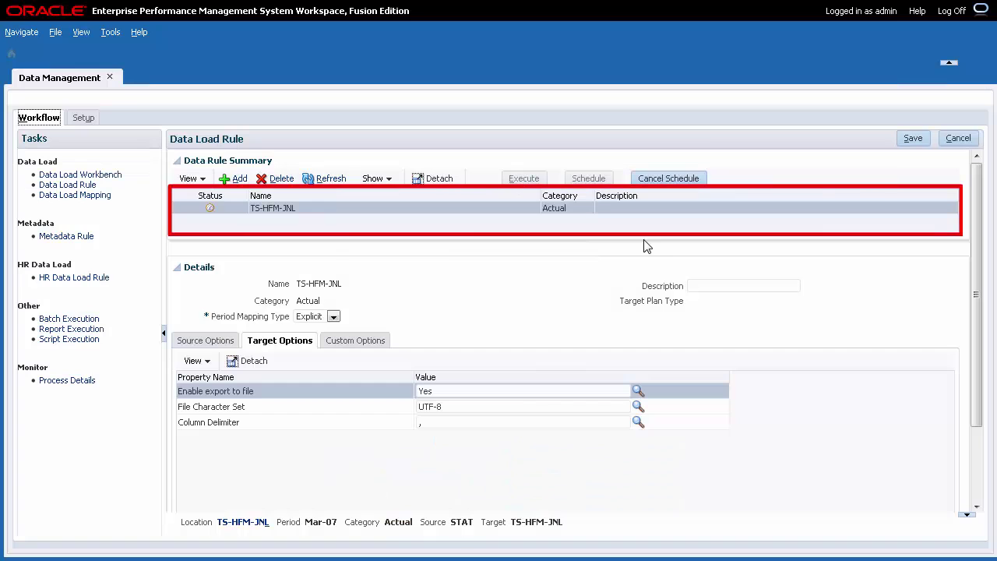
{"action": "left_click", "coordinate": [327, 179]}
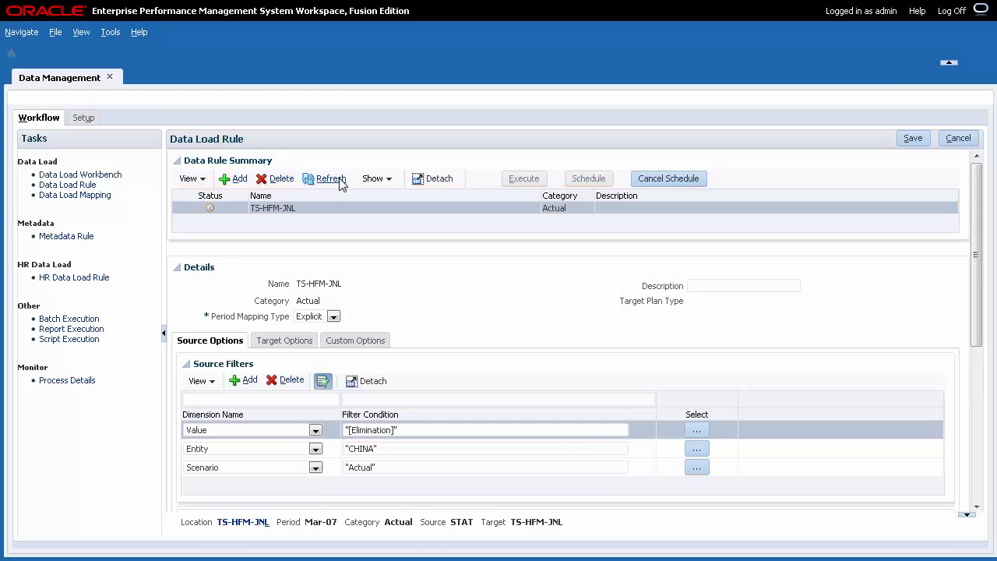
{"action": "left_click", "coordinate": [340, 181]}
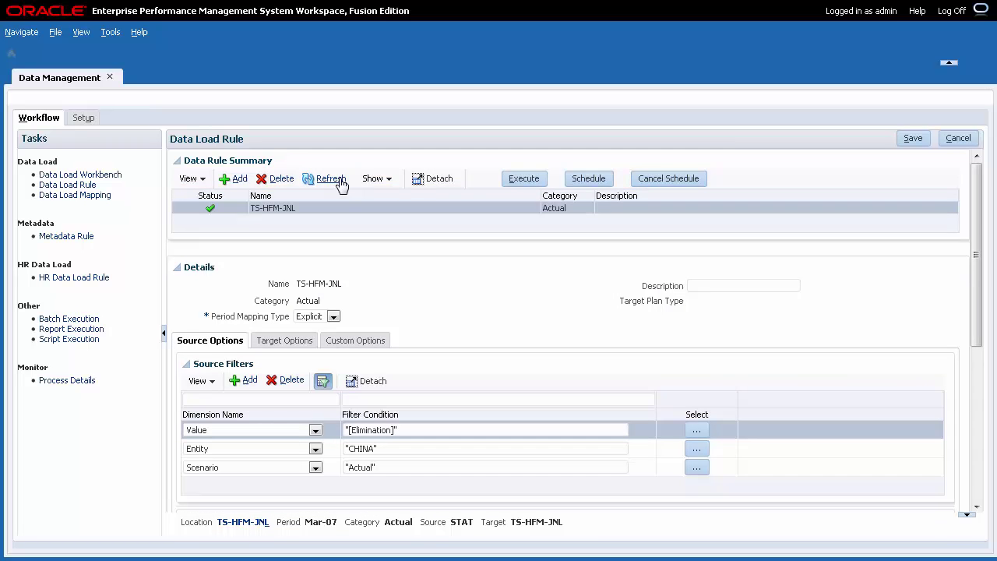
{"action": "left_click", "coordinate": [115, 179]}
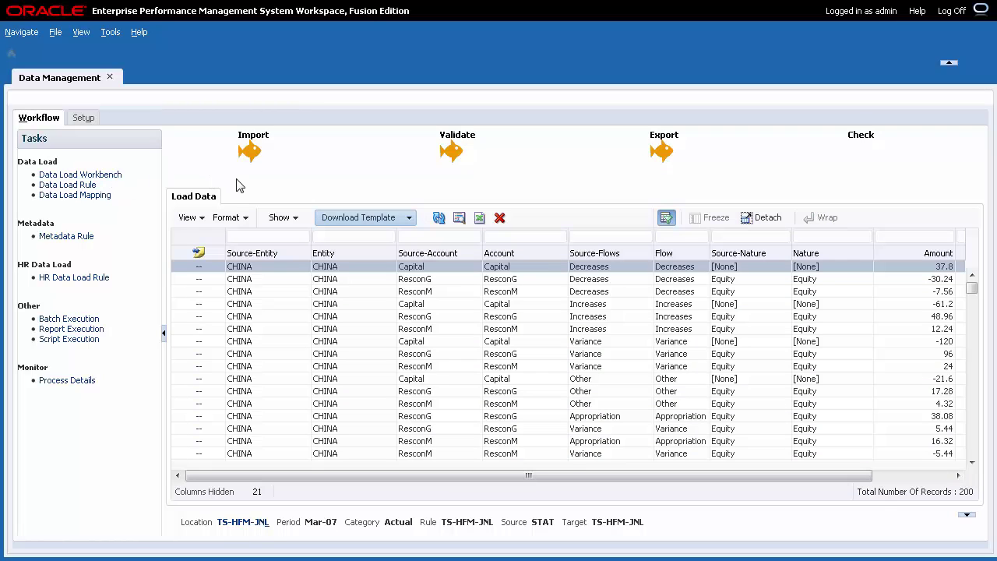
Open Process Details and scroll to the latest run's Output File column
{"action": "left_click", "coordinate": [82, 383]}
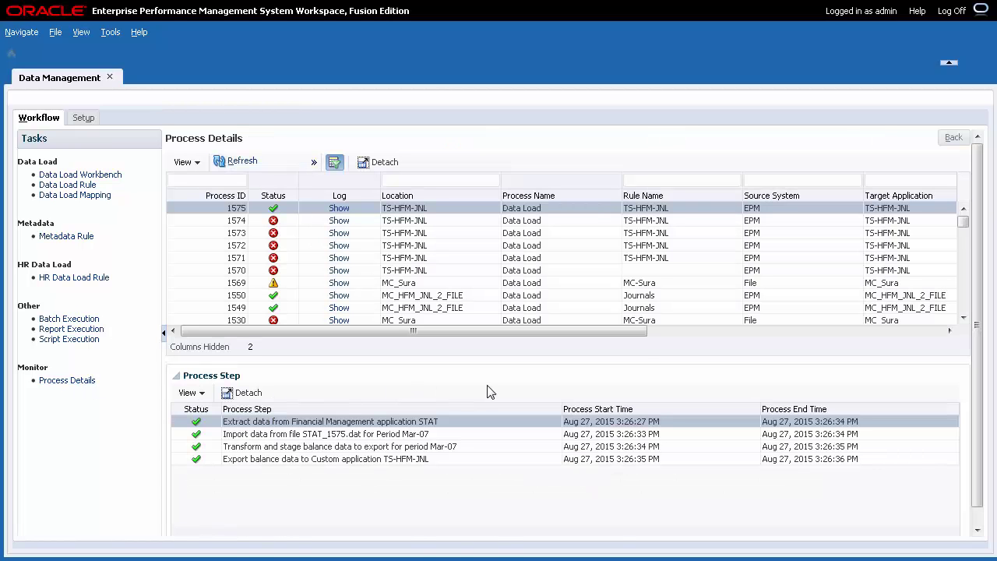
{"action": "left_click", "coordinate": [913, 335]}
{"action": "left_click", "coordinate": [913, 335]}
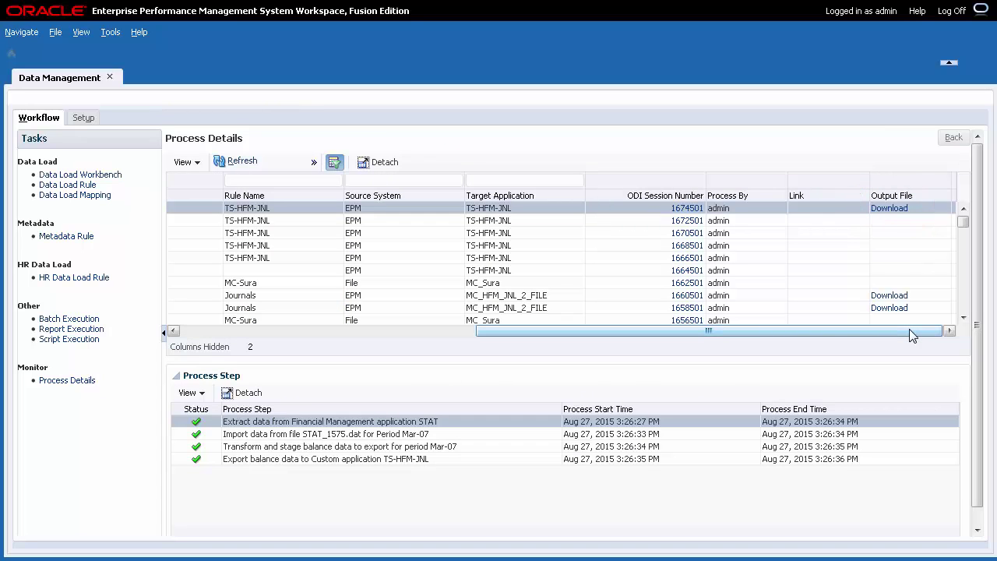
Download the run's output as TS-HFM-JNL_1575.dat into Exported Files and select it
{"action": "left_click", "coordinate": [889, 208]}
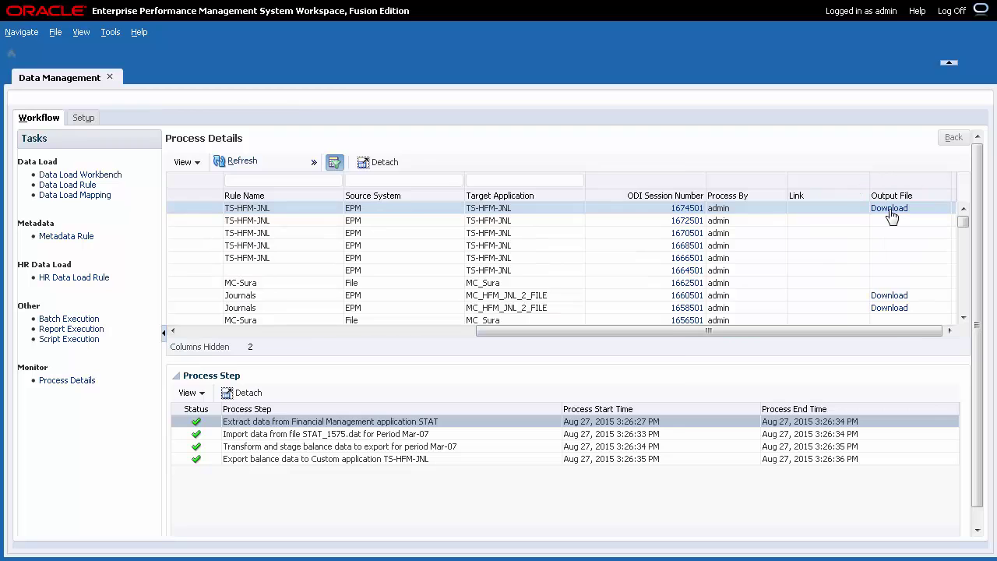
{"action": "left_click", "coordinate": [397, 289]}
{"action": "left_click", "coordinate": [536, 359]}
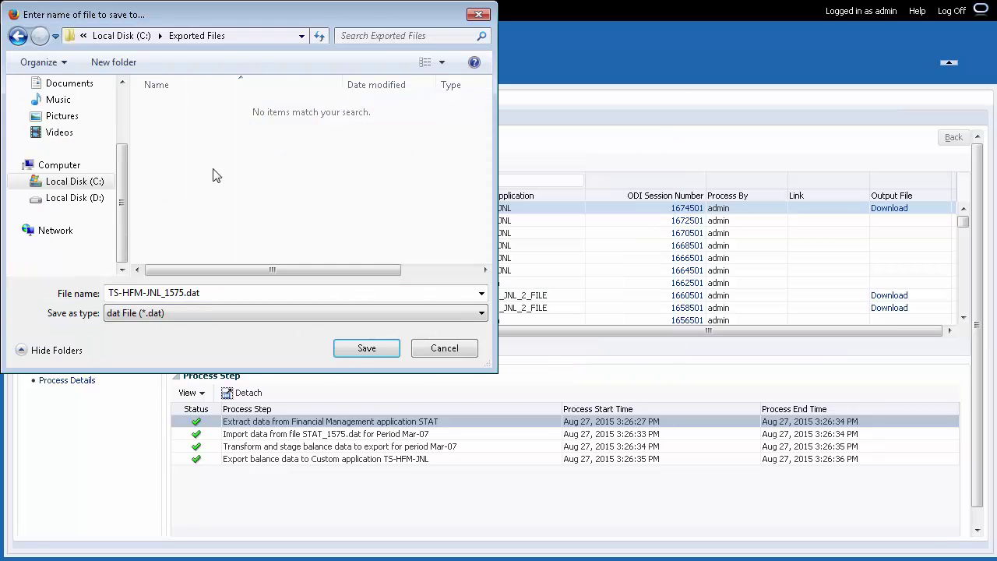
{"action": "left_click", "coordinate": [358, 351]}
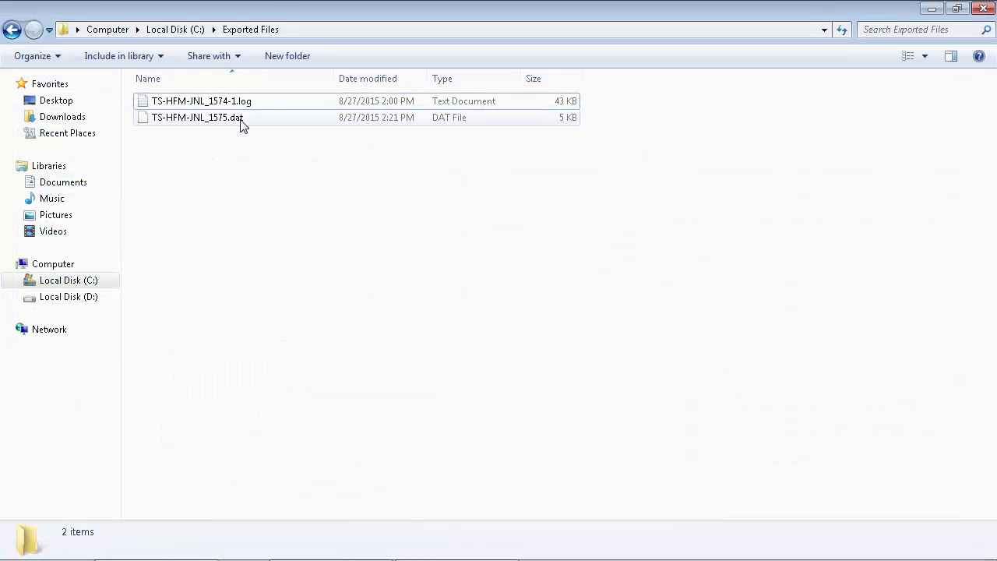
{"action": "left_click", "coordinate": [242, 125]}
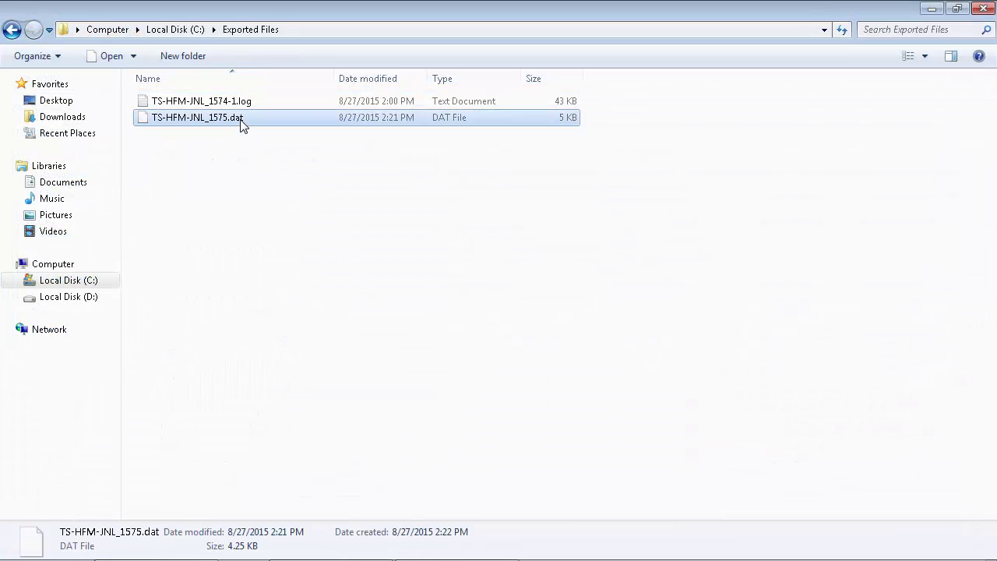
{"action": "right_click", "coordinate": [253, 118]}
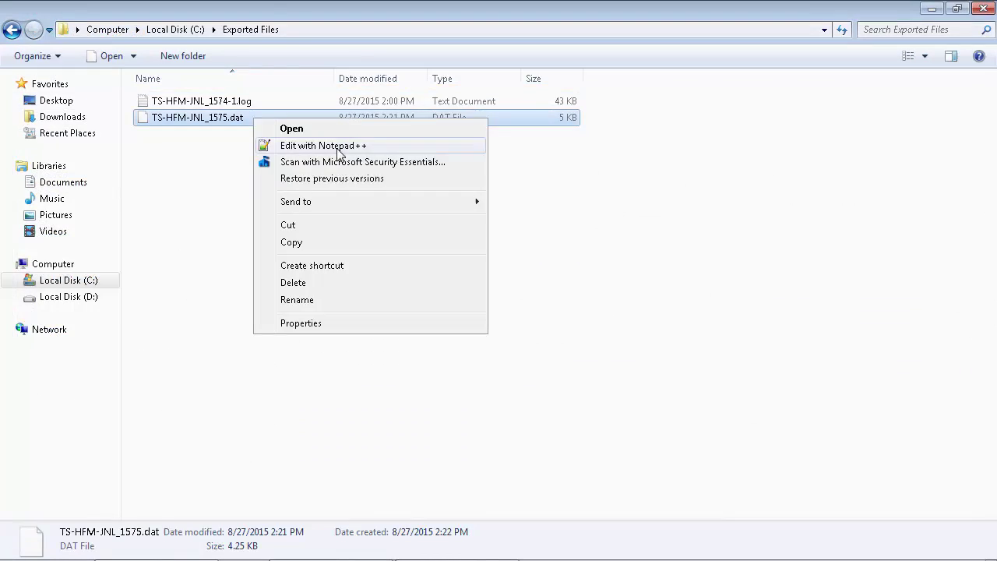
Open TS-HFM-JNL_1575.dat with Edit with Notepad++ to view its comma-delimited journal rows
{"action": "left_click", "coordinate": [308, 143]}
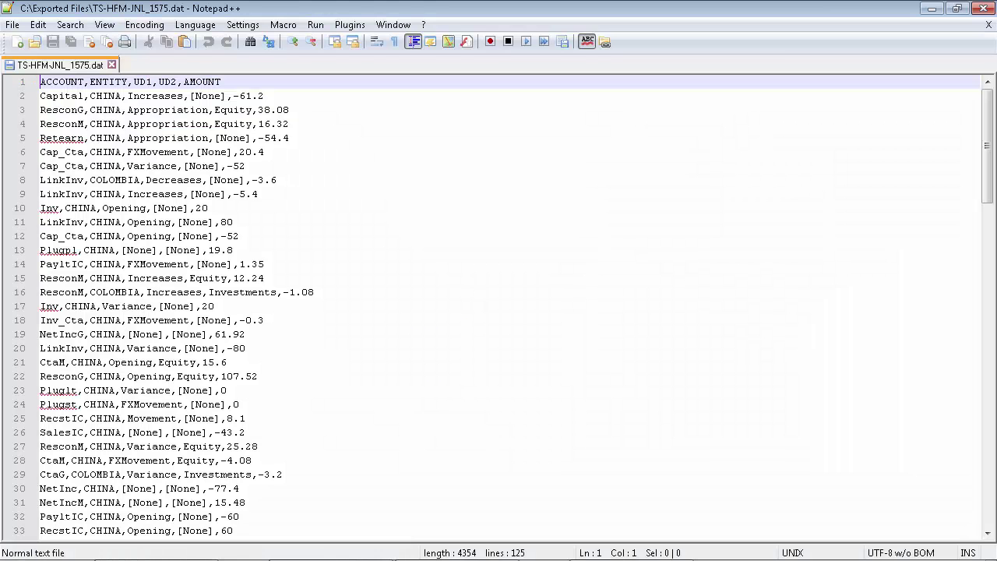